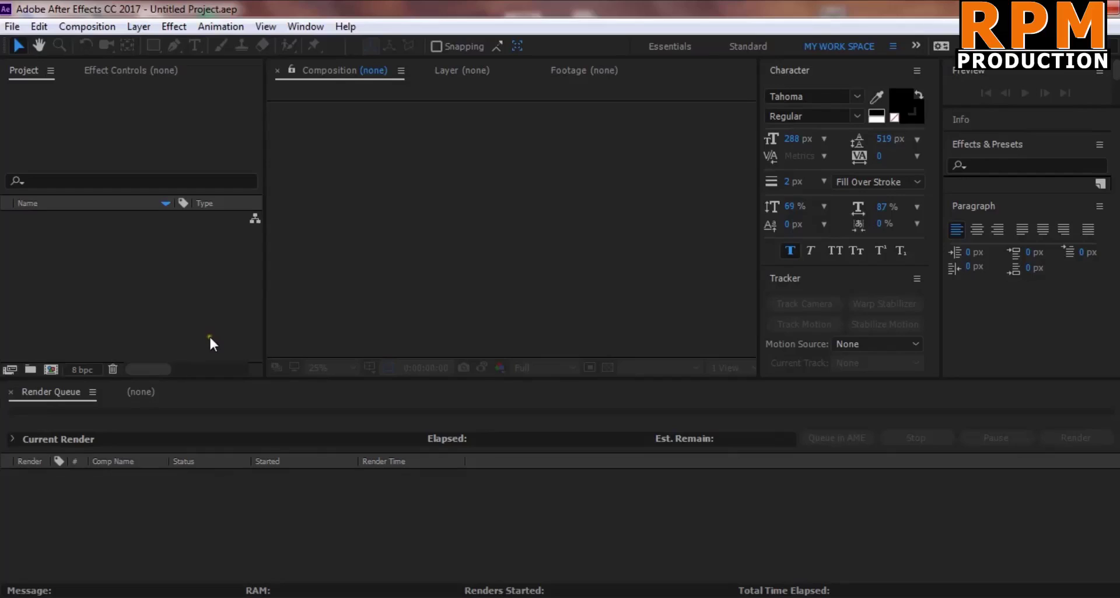
Import the green-screen clip MVI_1615.MOV from the RAW FILES folder into the project.
{"action": "left_click", "coordinate": [357, 287]}
{"action": "left_click", "coordinate": [187, 288]}
{"action": "left_click", "coordinate": [254, 491]}
{"action": "left_click", "coordinate": [205, 315]}
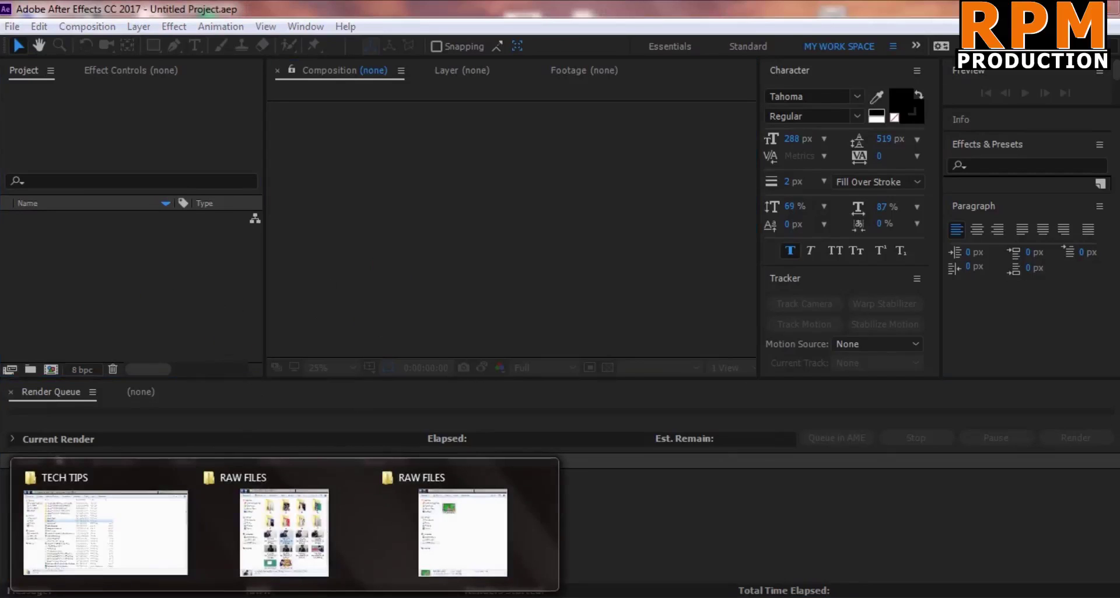
{"action": "left_click", "coordinate": [464, 525]}
{"action": "left_click", "coordinate": [664, 196]}
{"action": "left_click", "coordinate": [595, 184]}
{"action": "left_click_drag", "start_coordinate": [597, 175], "coordinate": [178, 282]}
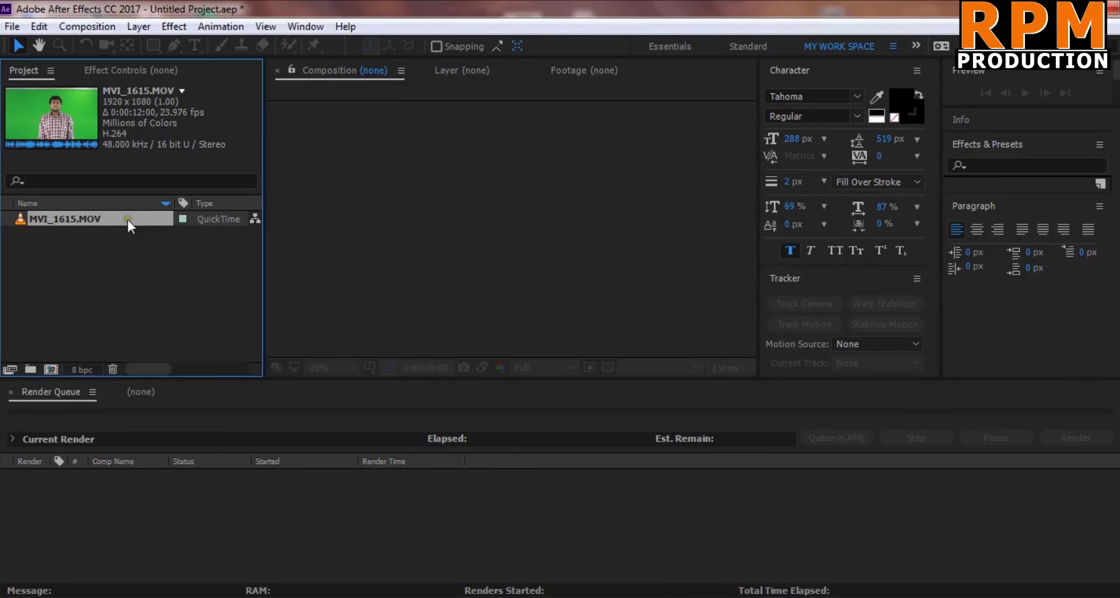
Create a new composition from the MVI_1615.MOV footage and return the playhead to the first frame.
{"action": "left_click", "coordinate": [141, 392]}
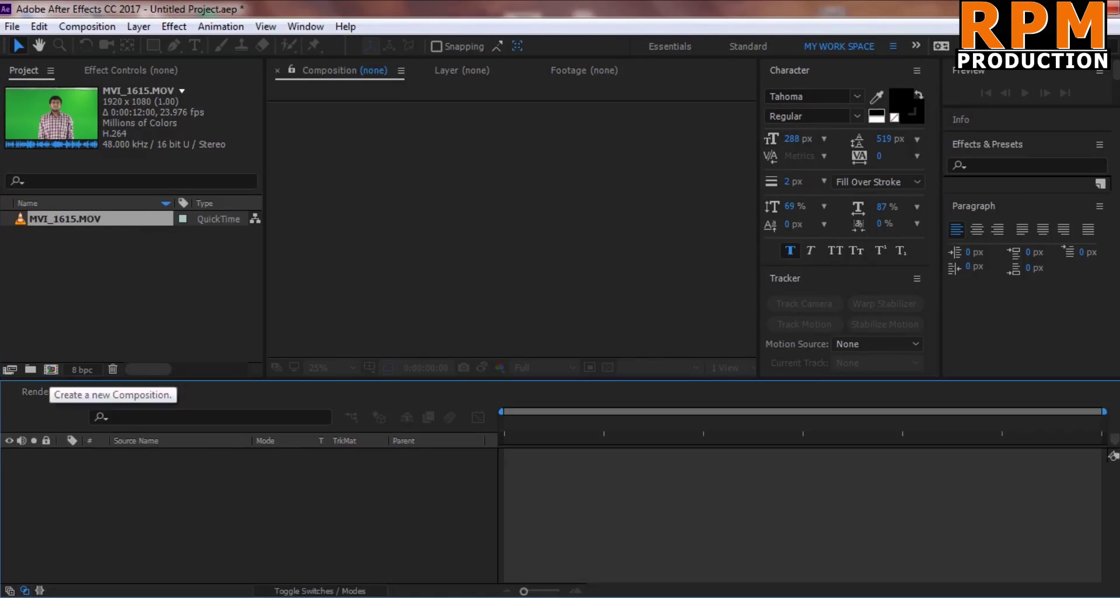
{"action": "left_click", "coordinate": [107, 219]}
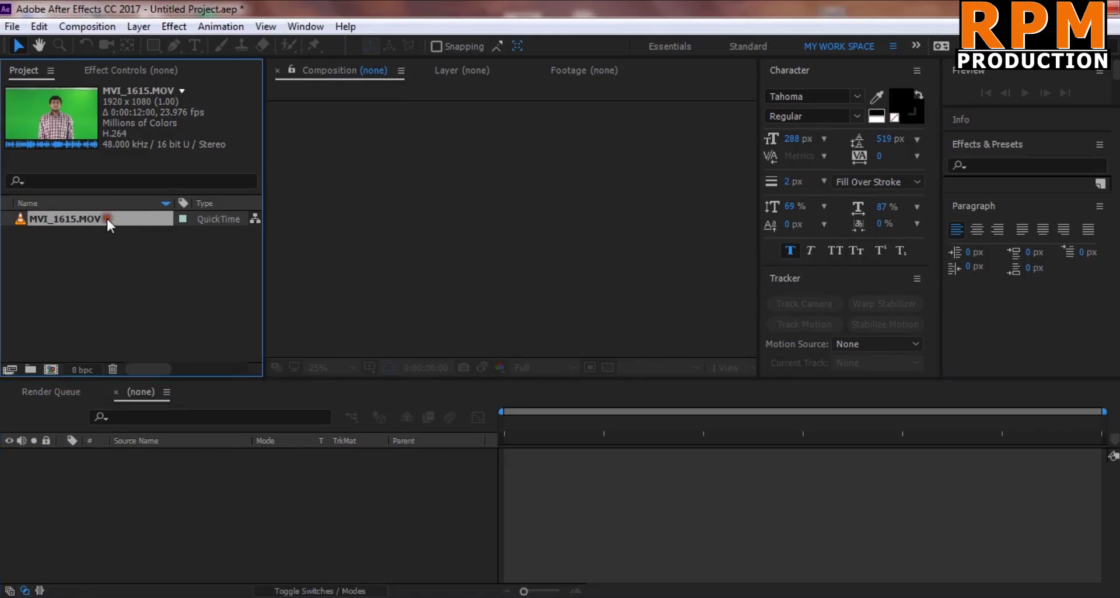
{"action": "left_click_drag", "start_coordinate": [91, 227], "coordinate": [184, 468]}
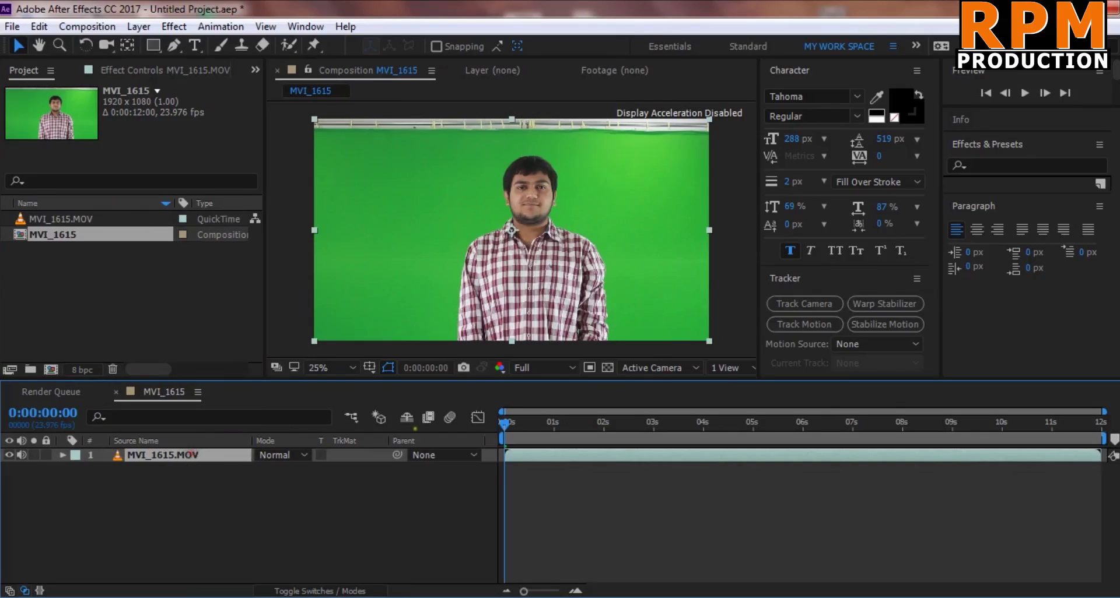
{"action": "left_click", "coordinate": [481, 142]}
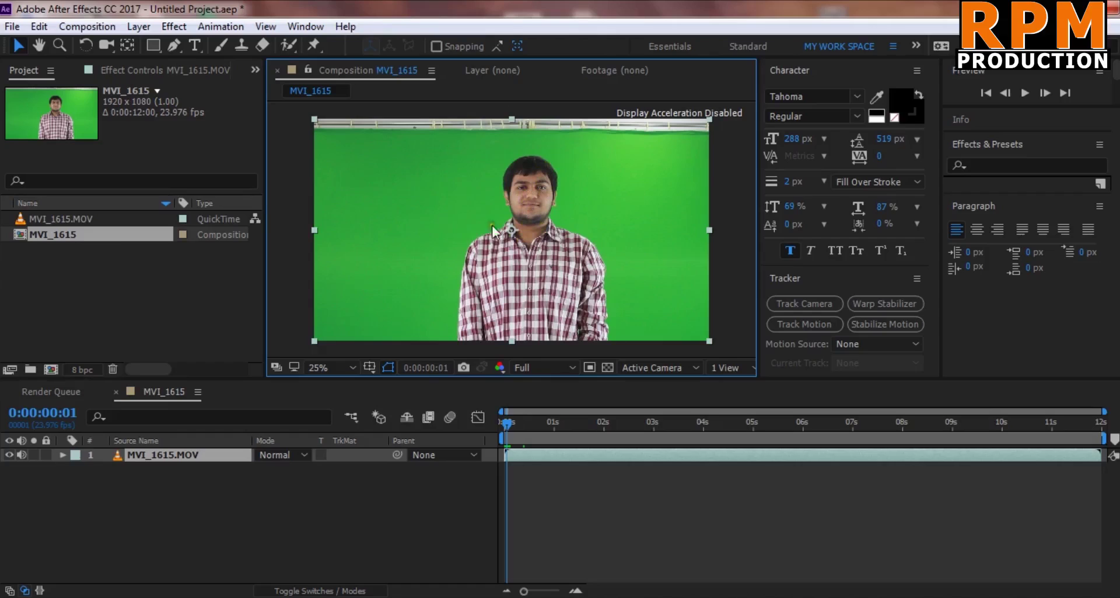
{"action": "left_click", "coordinate": [526, 458]}
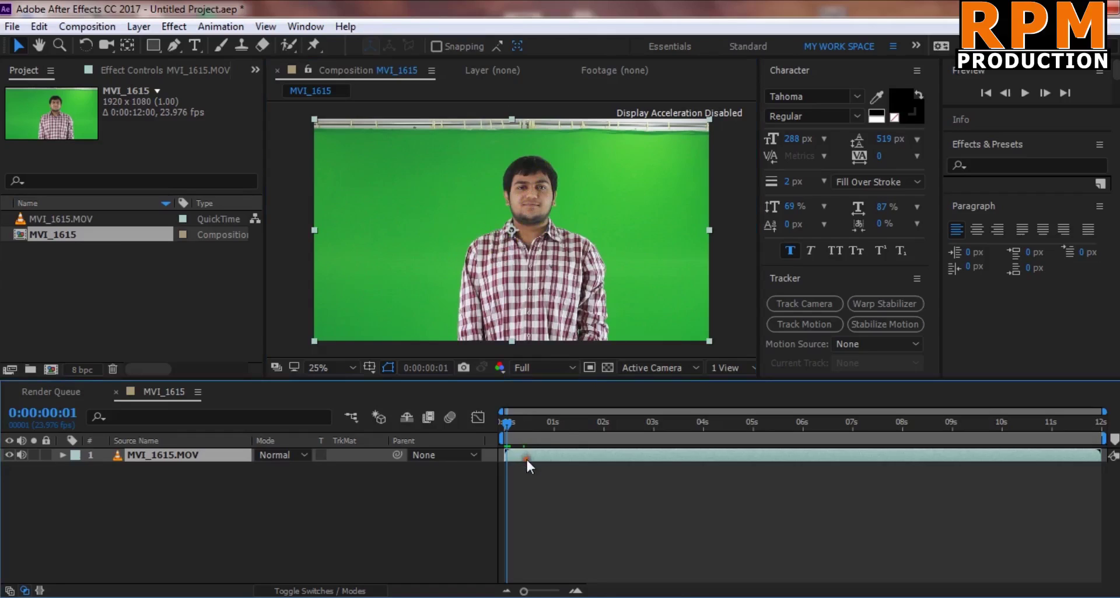
{"action": "key", "text": "Home"}
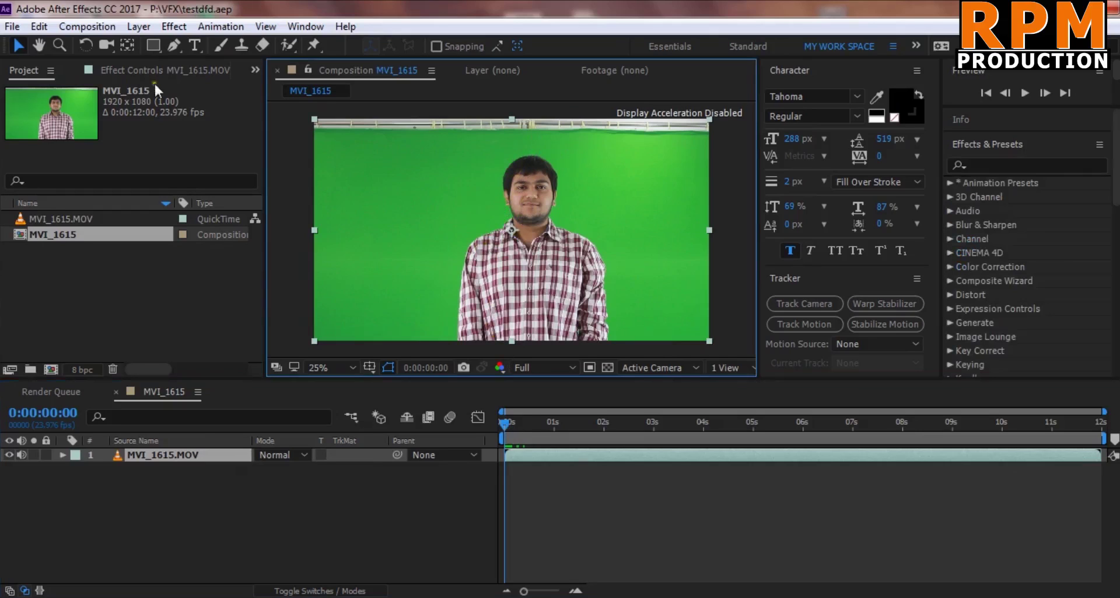
Draw a closed Pen tool mask around the man, arching below the rig at the frame's upper edge and running outside its other edges.
{"action": "left_click", "coordinate": [174, 45]}
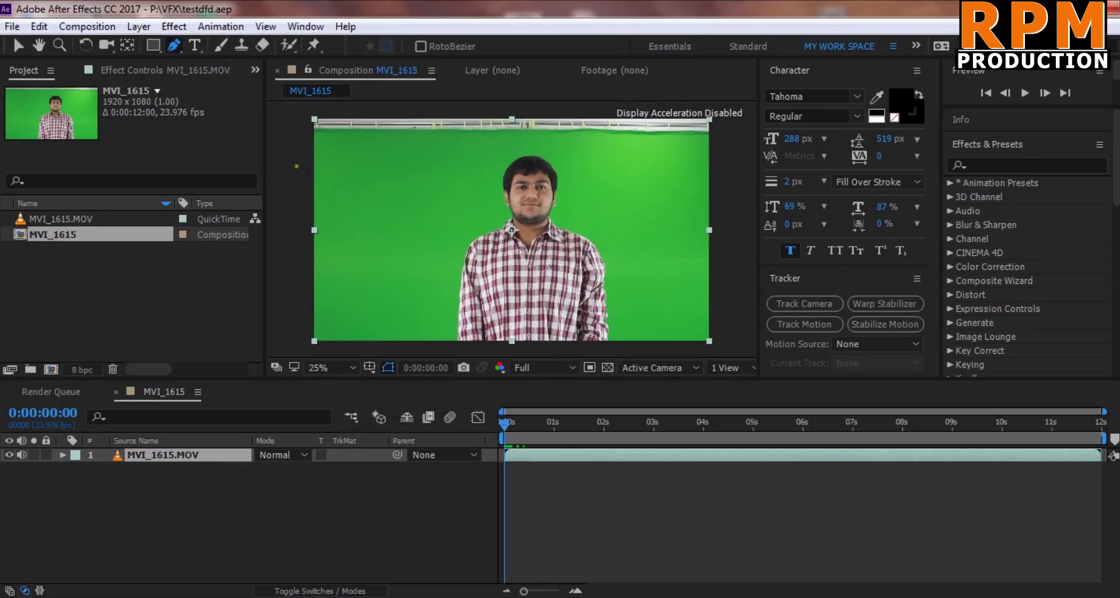
{"action": "left_click", "coordinate": [291, 183]}
{"action": "left_click", "coordinate": [441, 144]}
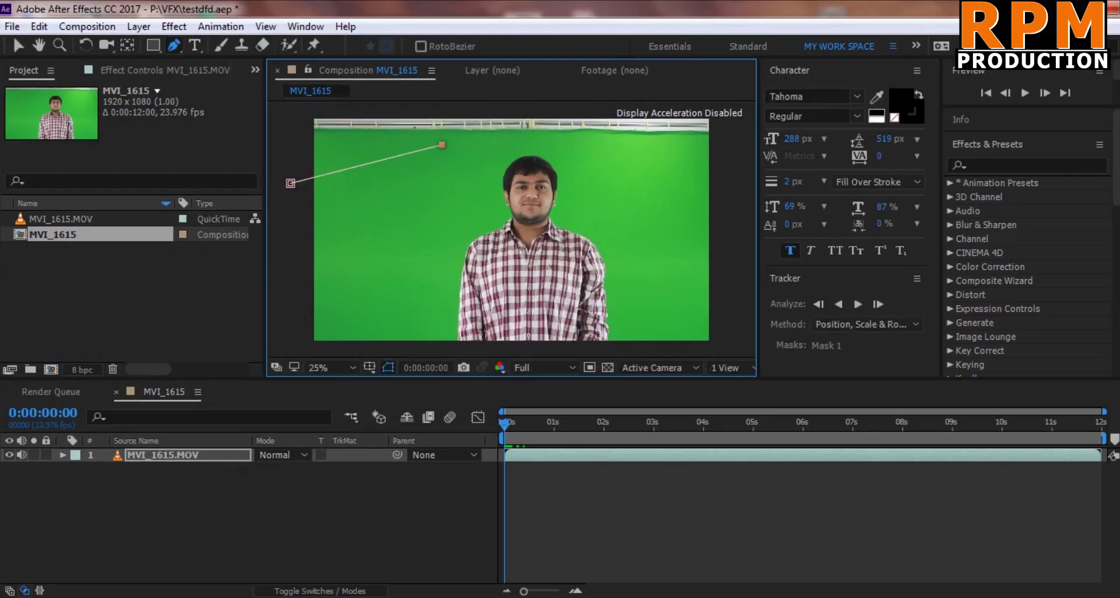
{"action": "left_click", "coordinate": [495, 141]}
{"action": "left_click", "coordinate": [531, 138]}
{"action": "left_click", "coordinate": [568, 145]}
{"action": "left_click", "coordinate": [614, 155]}
{"action": "left_click", "coordinate": [665, 181]}
{"action": "left_click", "coordinate": [697, 202]}
{"action": "left_click", "coordinate": [711, 227]}
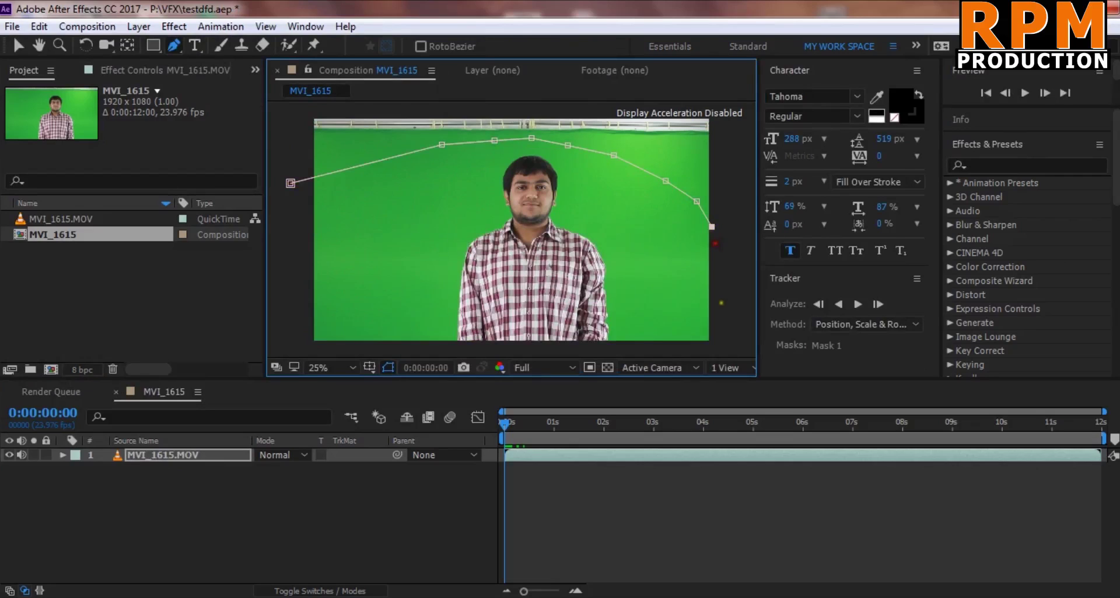
{"action": "left_click", "coordinate": [719, 328]}
{"action": "left_click", "coordinate": [714, 350]}
{"action": "left_click", "coordinate": [306, 351]}
{"action": "left_click", "coordinate": [296, 304]}
{"action": "left_click", "coordinate": [297, 202]}
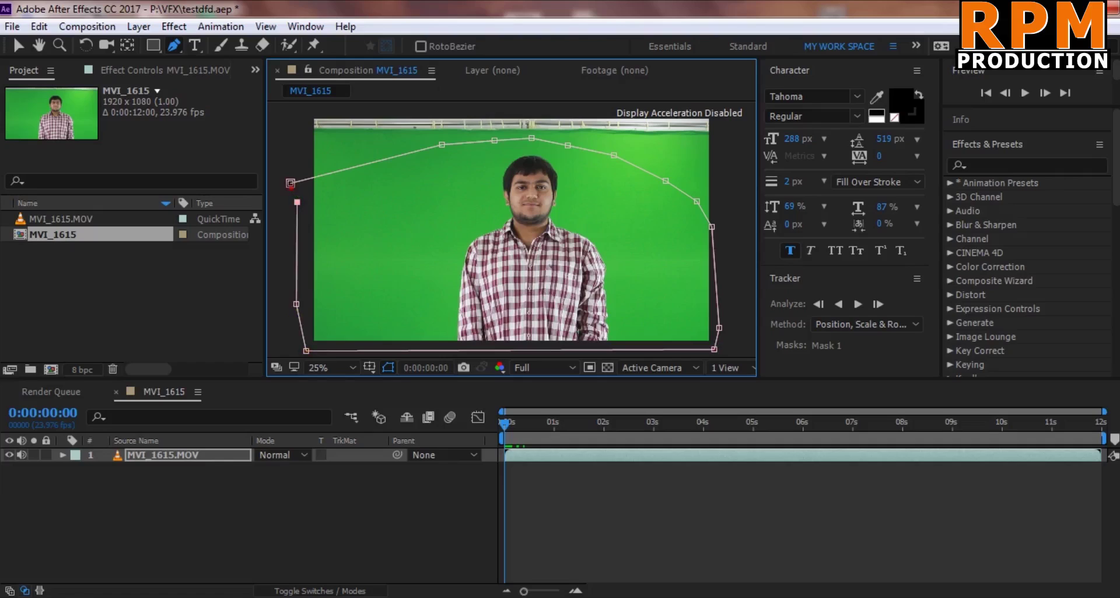
{"action": "left_click", "coordinate": [290, 183]}
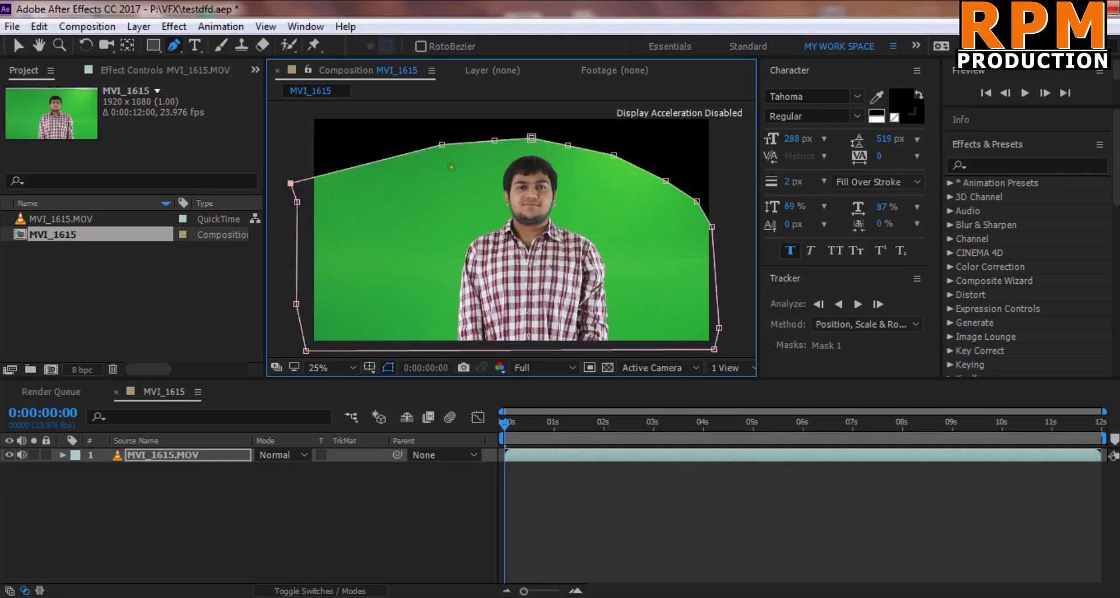
Pull the mask's four left-side points inward to trim the green background closer to the man.
{"action": "left_click_drag", "start_coordinate": [290, 183], "coordinate": [370, 194]}
{"action": "left_click_drag", "start_coordinate": [296, 202], "coordinate": [358, 237]}
{"action": "left_click_drag", "start_coordinate": [296, 303], "coordinate": [345, 307]}
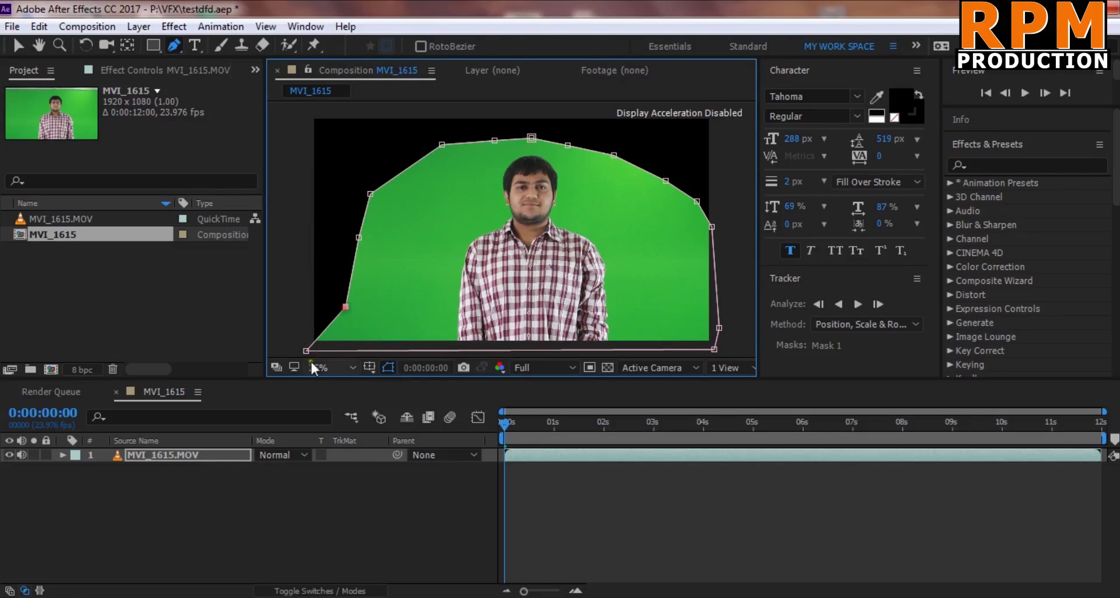
{"action": "left_click_drag", "start_coordinate": [305, 351], "coordinate": [335, 345]}
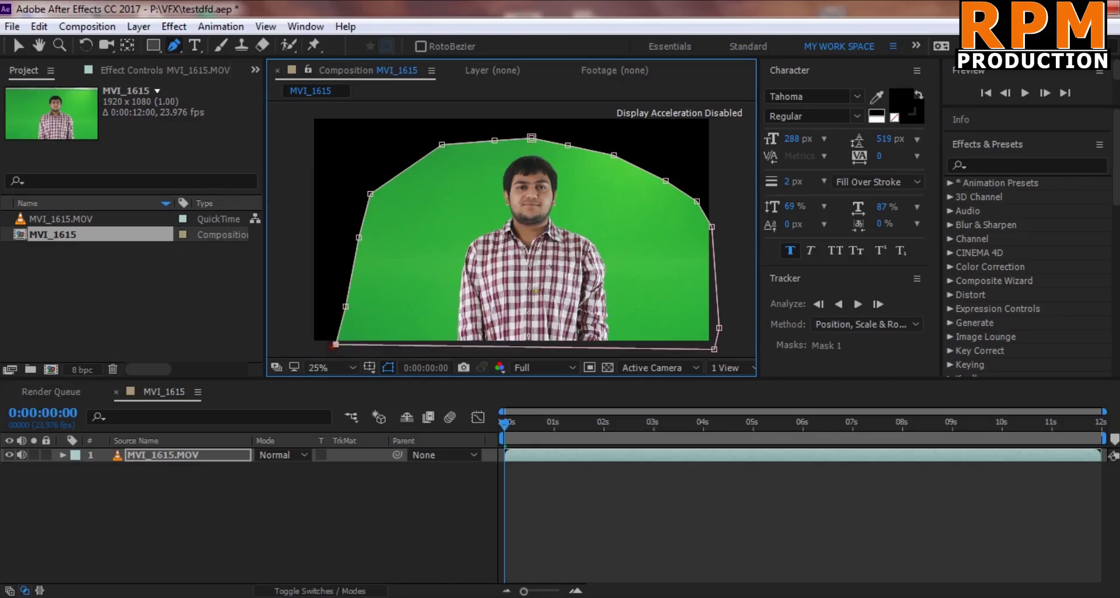
{"action": "left_click", "coordinate": [539, 458]}
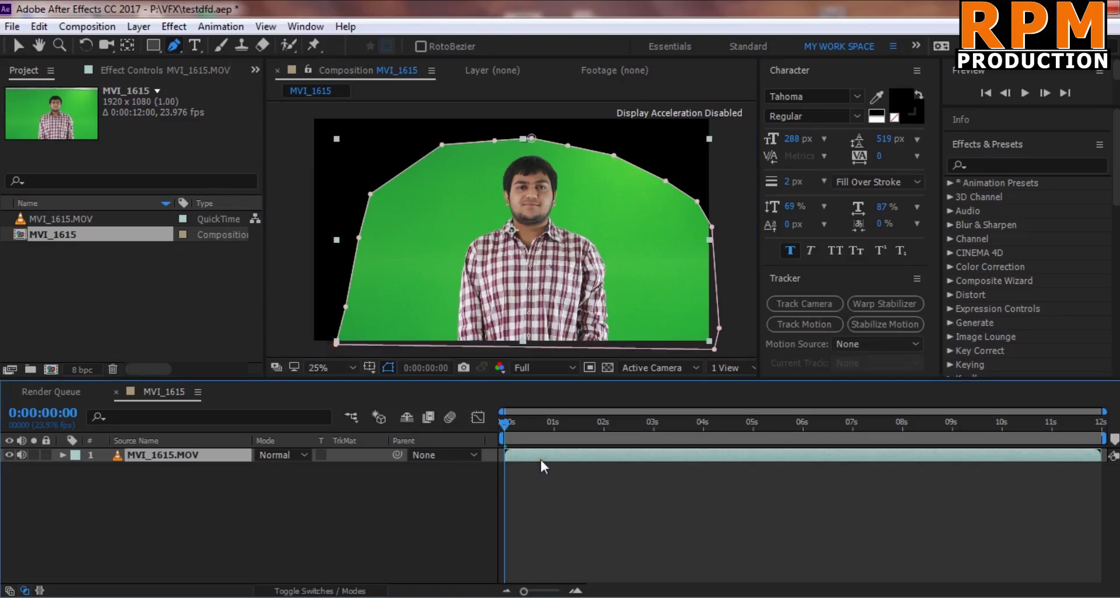
Search the effects for "key" and locate Keylight (1.2) among the keying effects.
{"action": "left_click", "coordinate": [1045, 167]}
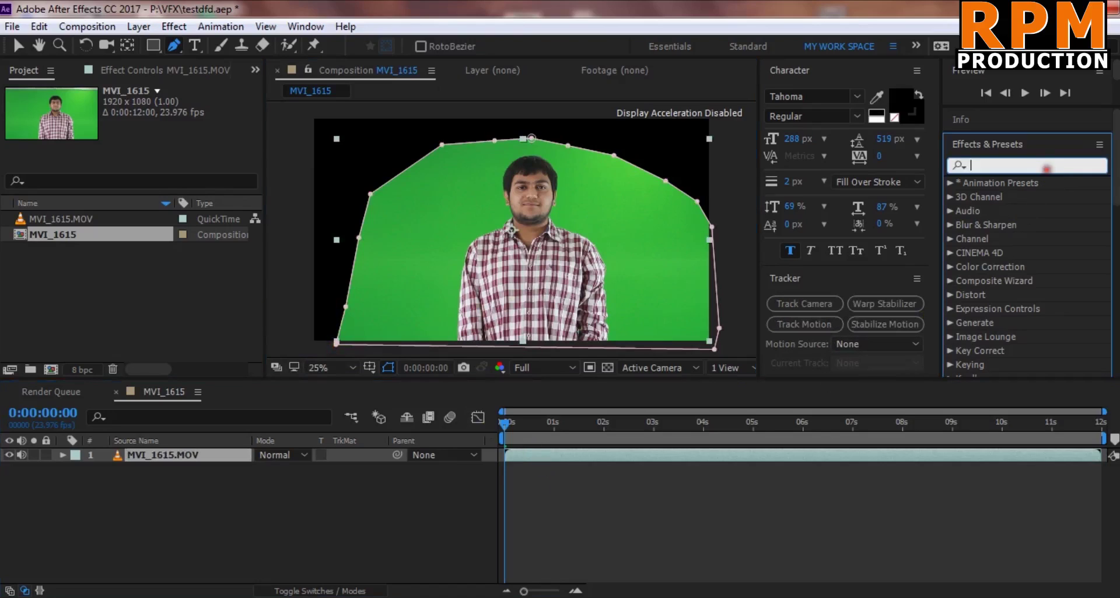
{"action": "type", "text": "kry"}
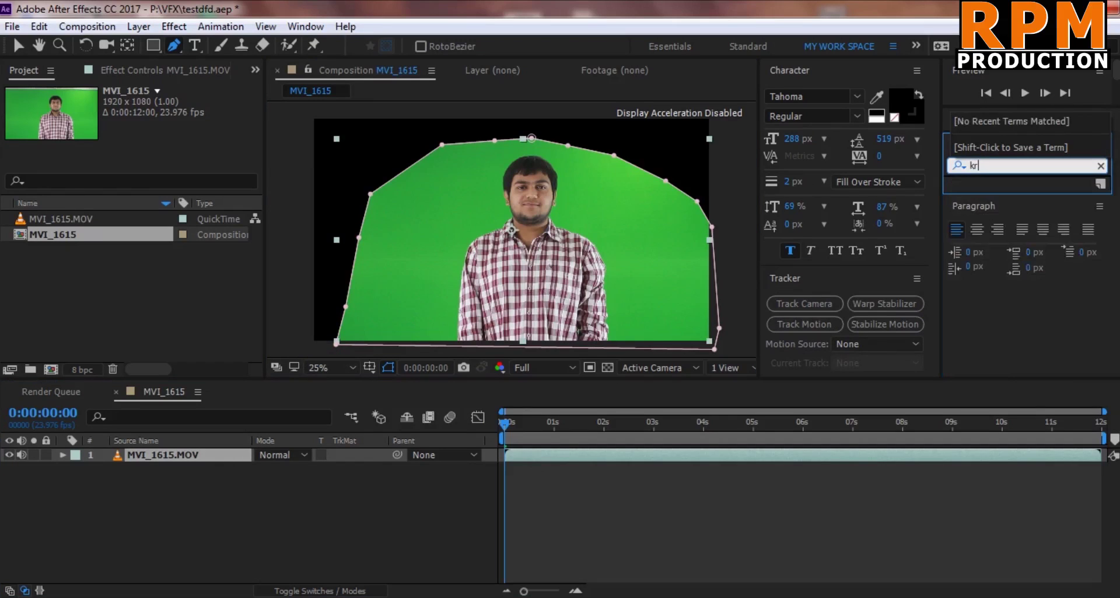
{"action": "key", "text": "BackSpace"}
{"action": "key", "text": "BackSpace"}
{"action": "type", "text": "ey"}
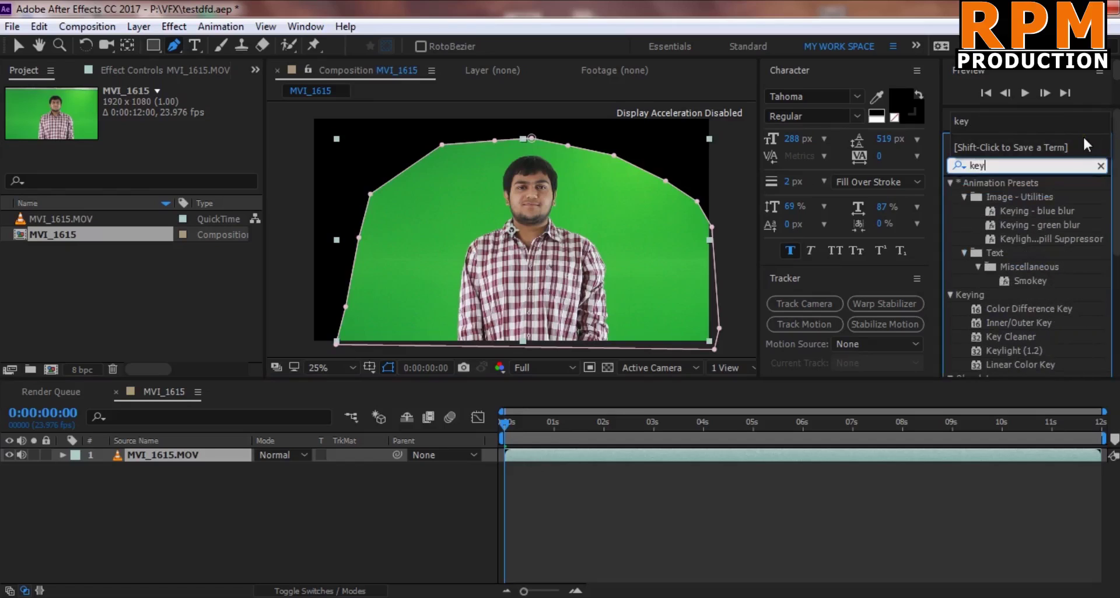
{"action": "left_click", "coordinate": [1026, 239]}
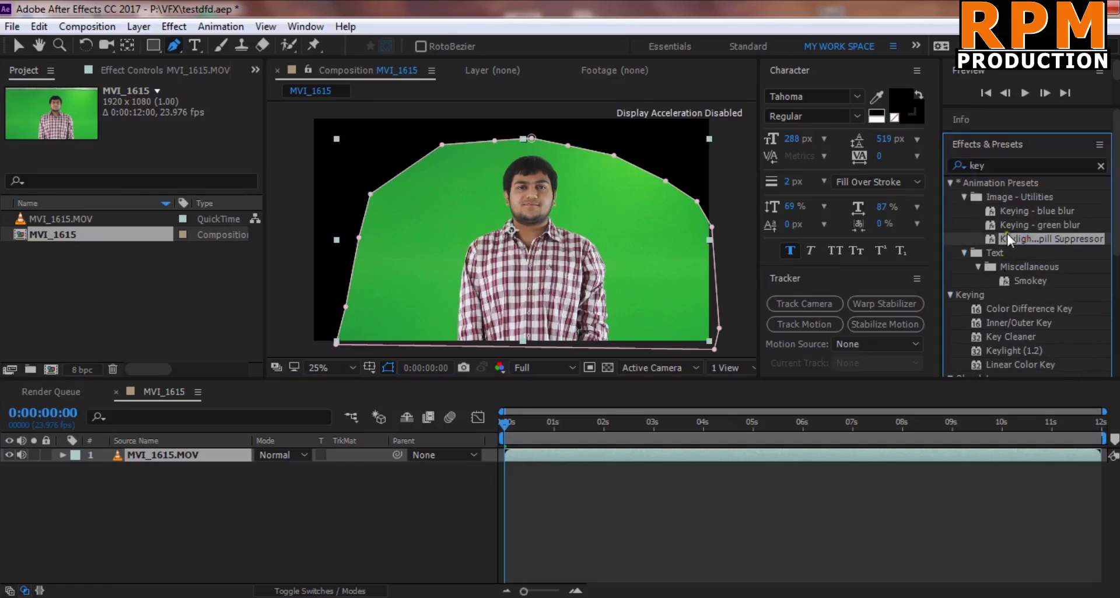
{"action": "left_click", "coordinate": [1019, 225]}
{"action": "left_click", "coordinate": [1014, 207]}
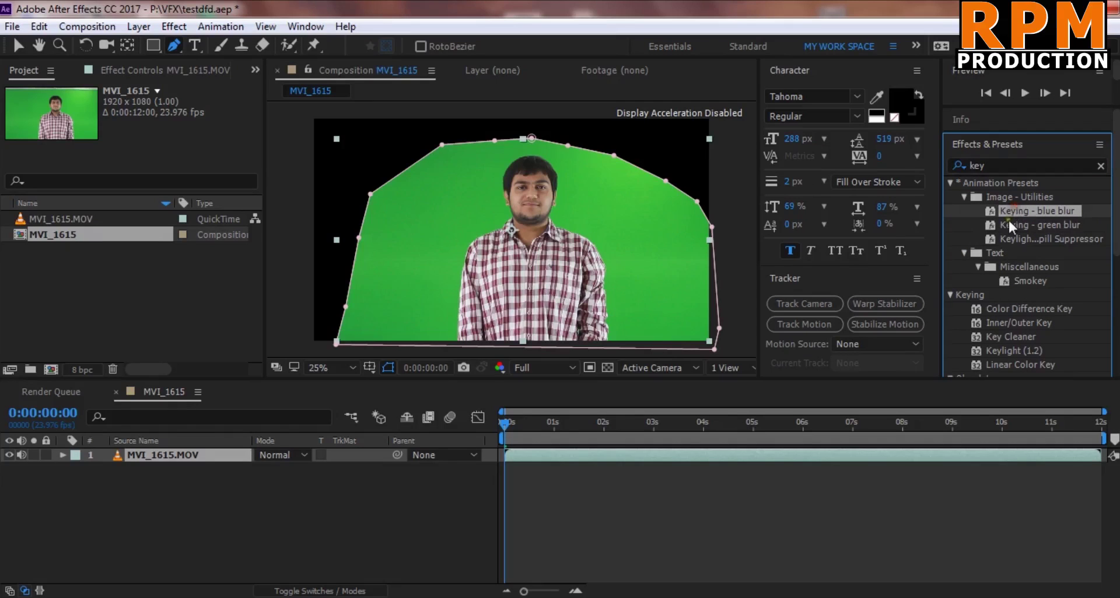
{"action": "left_click", "coordinate": [999, 335]}
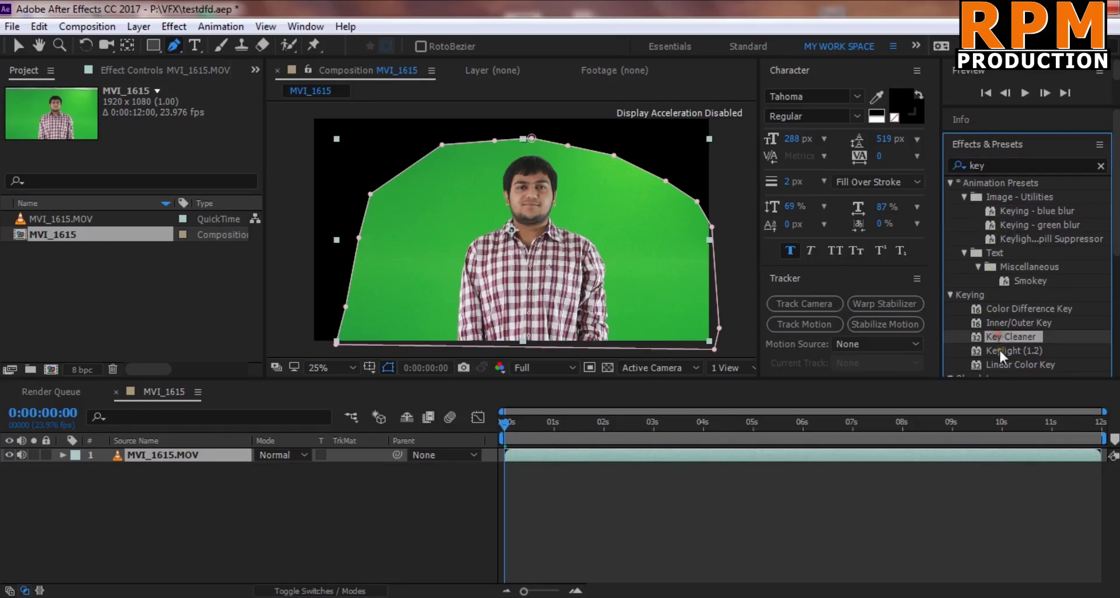
{"action": "left_click", "coordinate": [999, 350]}
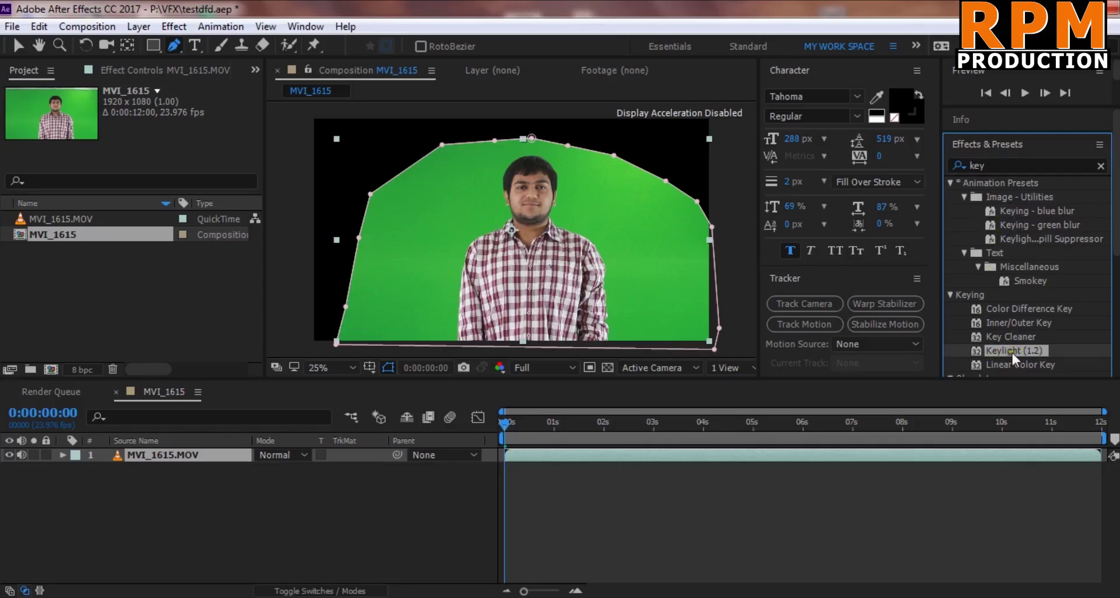
Apply the Keylight (1.2) keying effect to the MVI_1615.MOV layer and switch back to the Selection tool.
{"action": "left_click", "coordinate": [174, 27]}
{"action": "left_click", "coordinate": [205, 7]}
{"action": "left_click", "coordinate": [529, 454]}
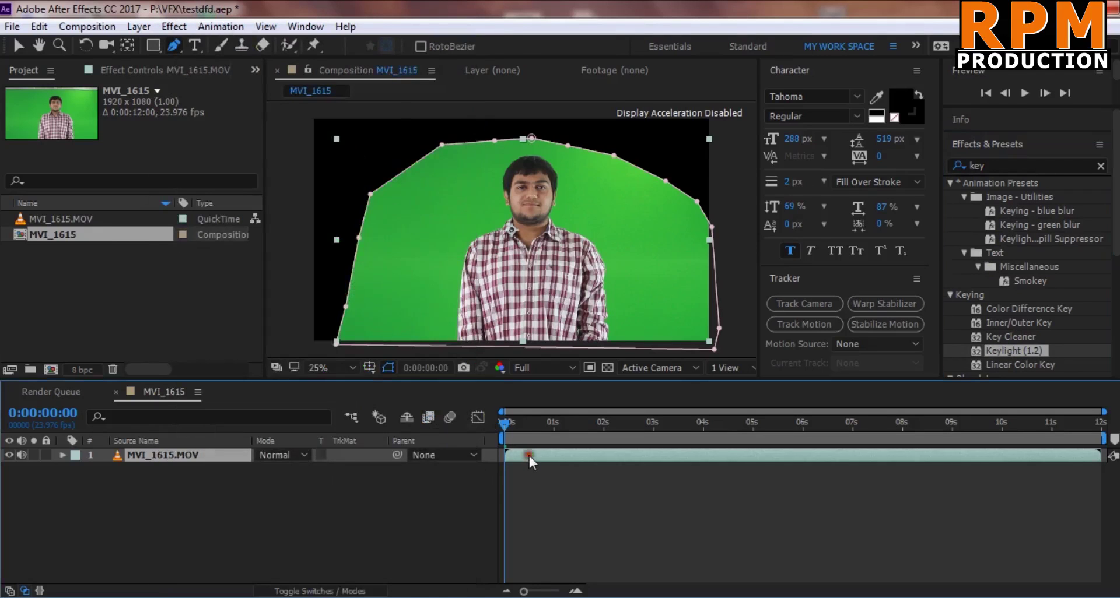
{"action": "left_click", "coordinate": [174, 26]}
{"action": "mouse_move", "coordinate": [285, 301]}
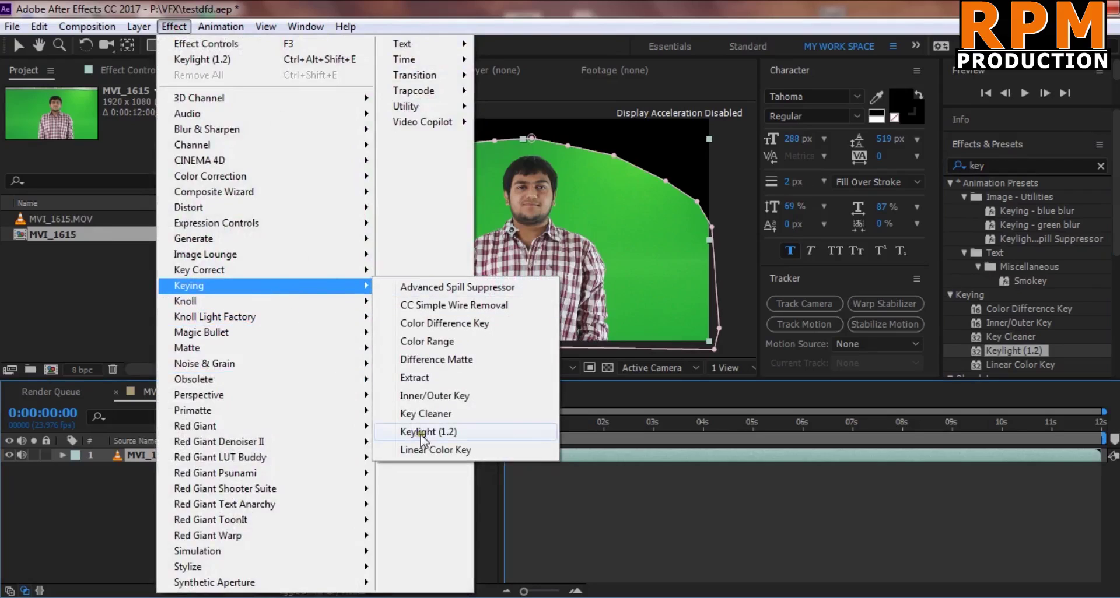
{"action": "left_click", "coordinate": [418, 432]}
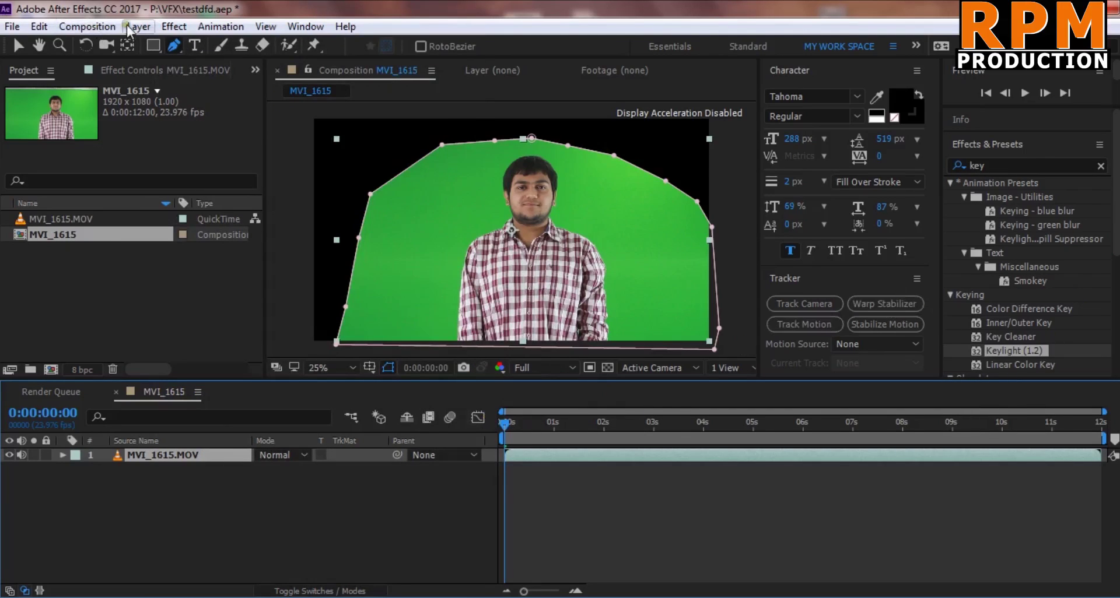
{"action": "left_click", "coordinate": [173, 27]}
{"action": "mouse_move", "coordinate": [325, 286]}
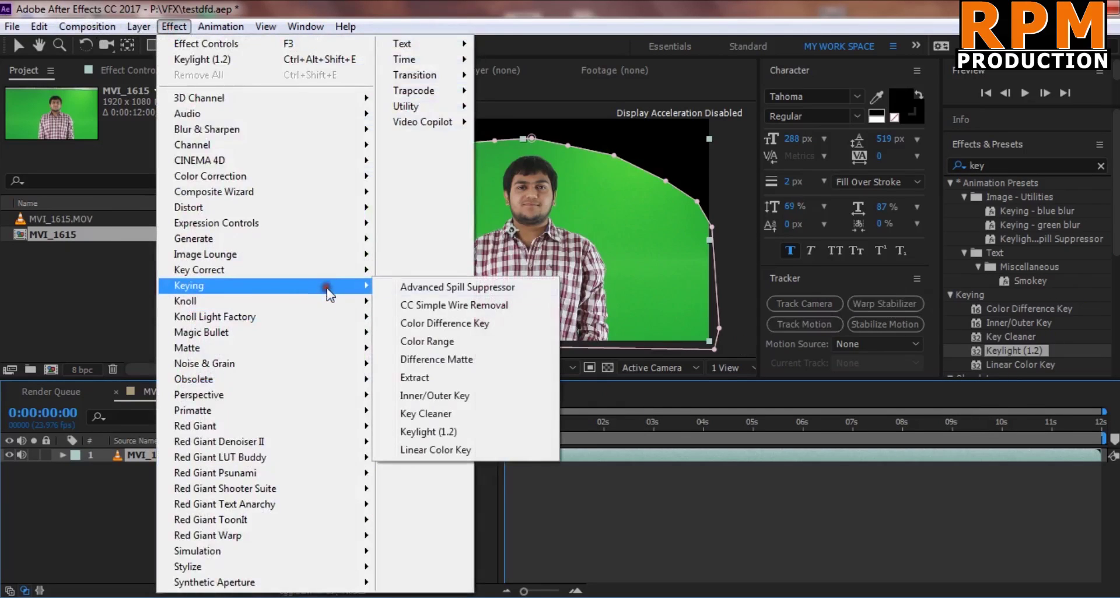
{"action": "left_click", "coordinate": [420, 432]}
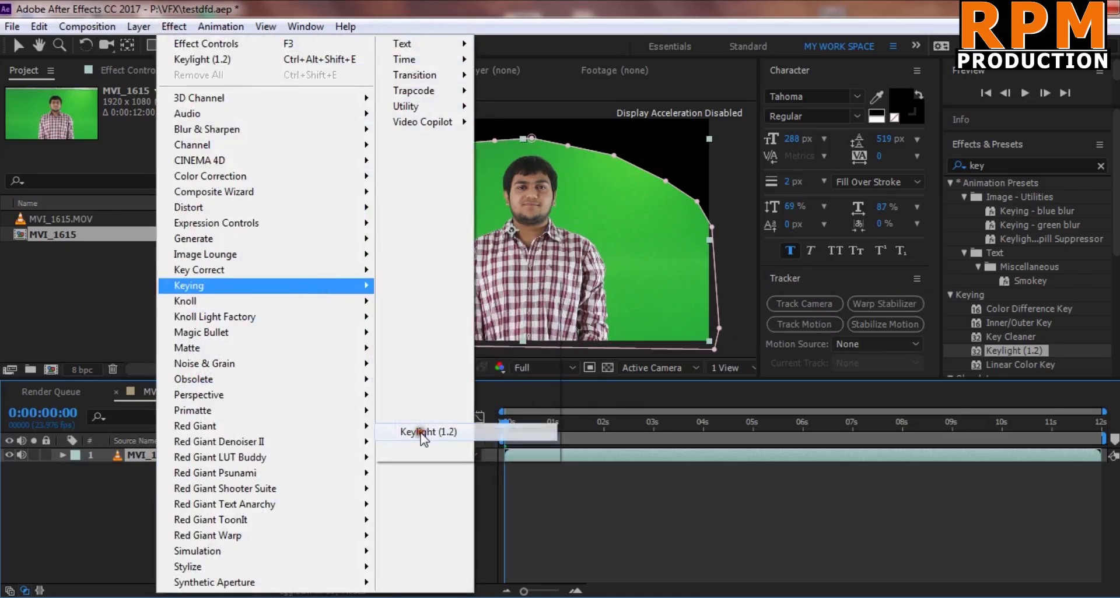
{"action": "key", "text": "v"}
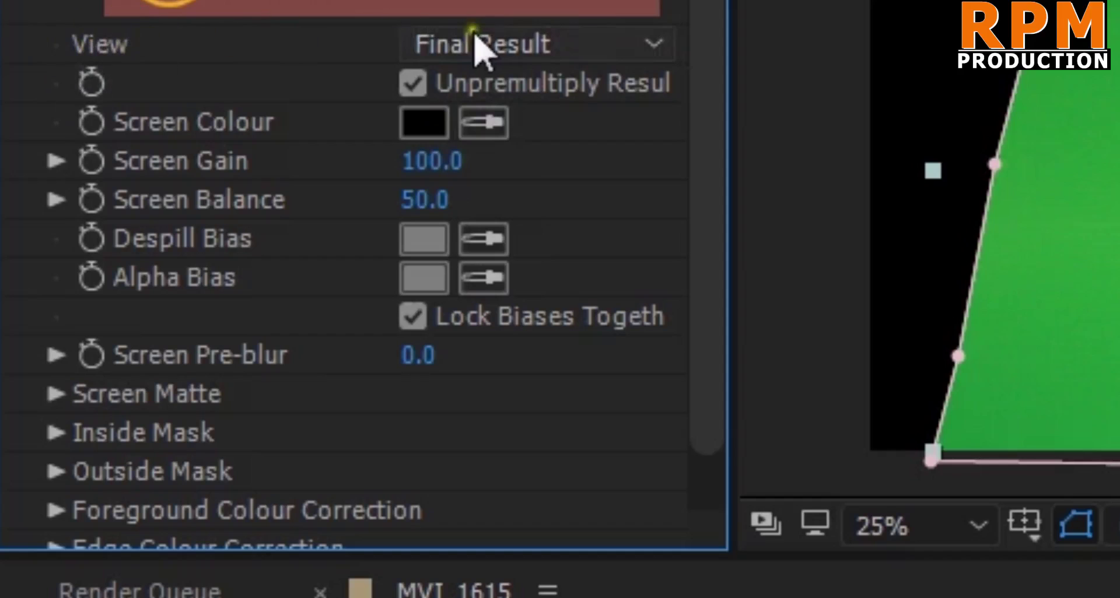
Set Keylight's View to Intermediate Result and sample the green background beside the man's neck as the Screen Colour.
{"action": "left_click", "coordinate": [577, 35]}
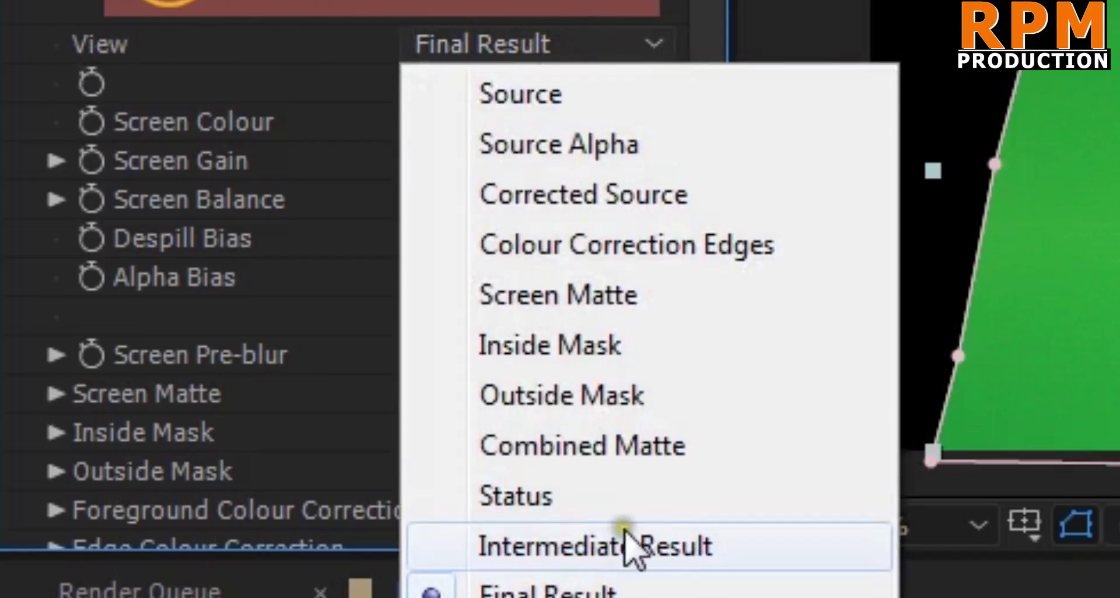
{"action": "left_click", "coordinate": [566, 549]}
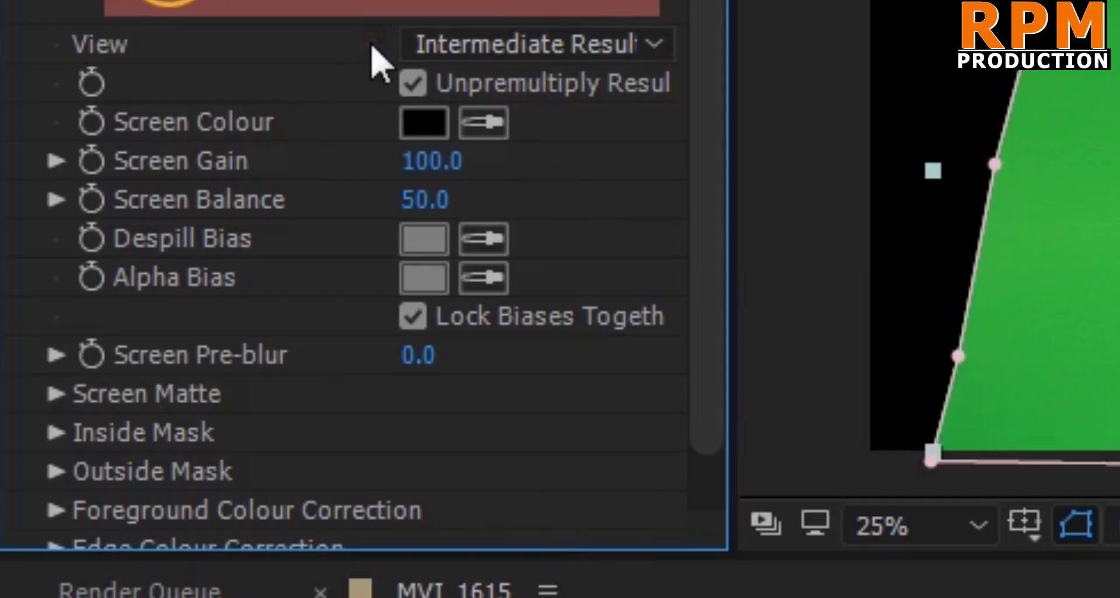
{"action": "left_click", "coordinate": [477, 131]}
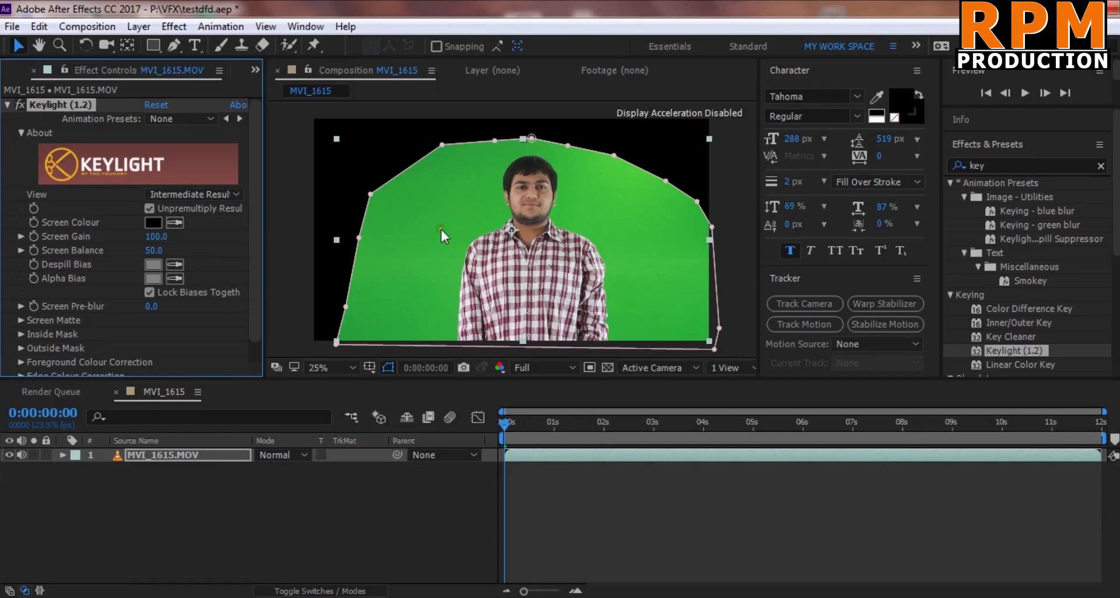
{"action": "left_click", "coordinate": [173, 224]}
{"action": "left_click", "coordinate": [488, 212]}
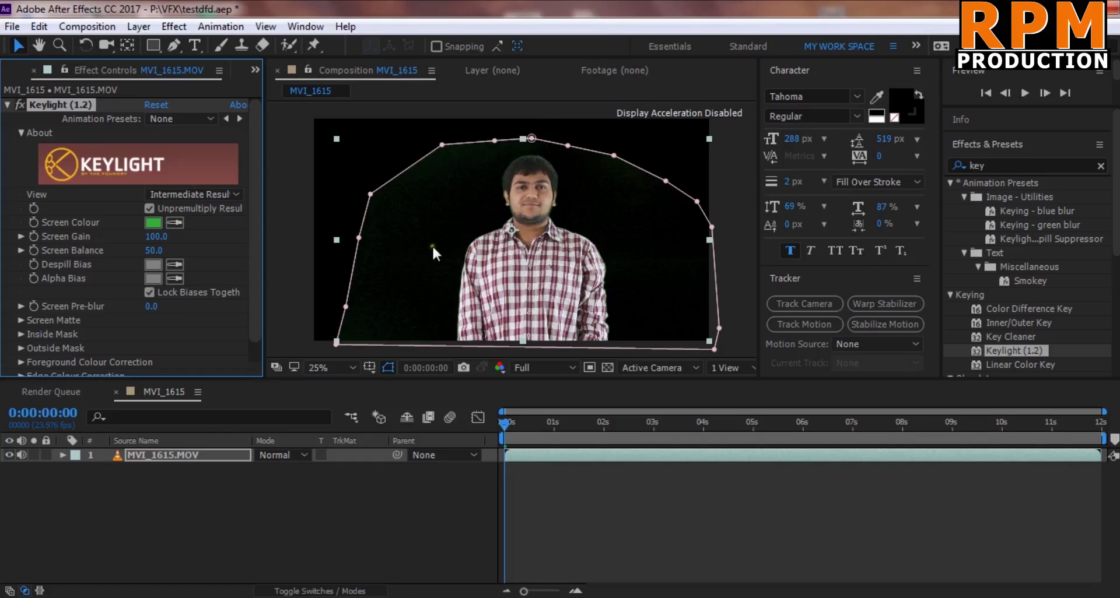
Set the View of the Keylight (1.2) effect on the MVI_1615.MOV layer to Screen Matte.
{"action": "left_click", "coordinate": [513, 456]}
{"action": "scroll", "coordinate": [246, 245], "scroll_direction": "down", "scroll_amount": 1}
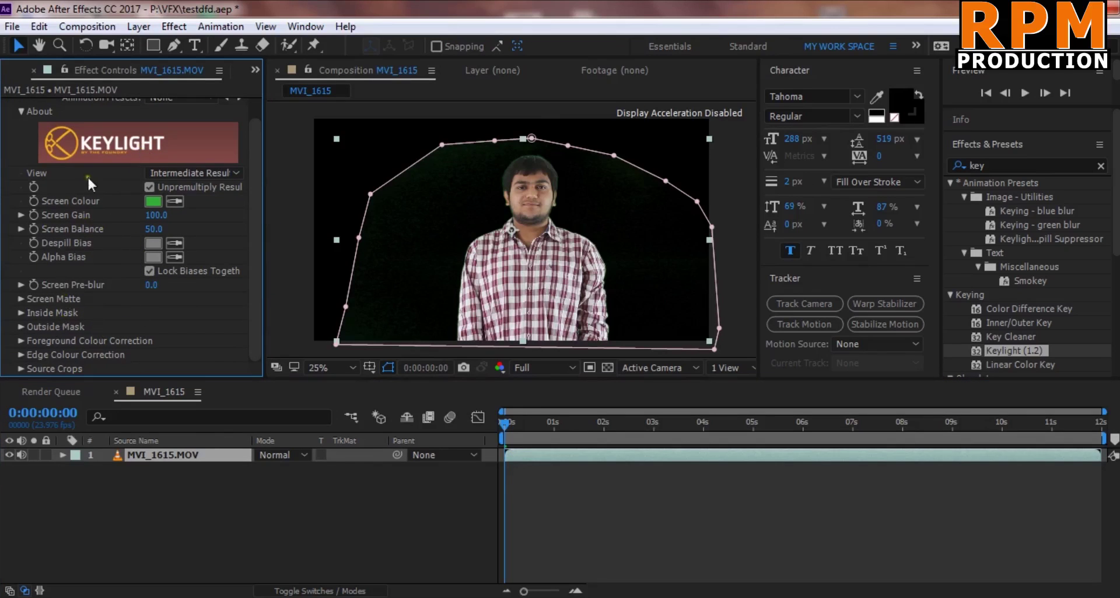
{"action": "left_click", "coordinate": [201, 174]}
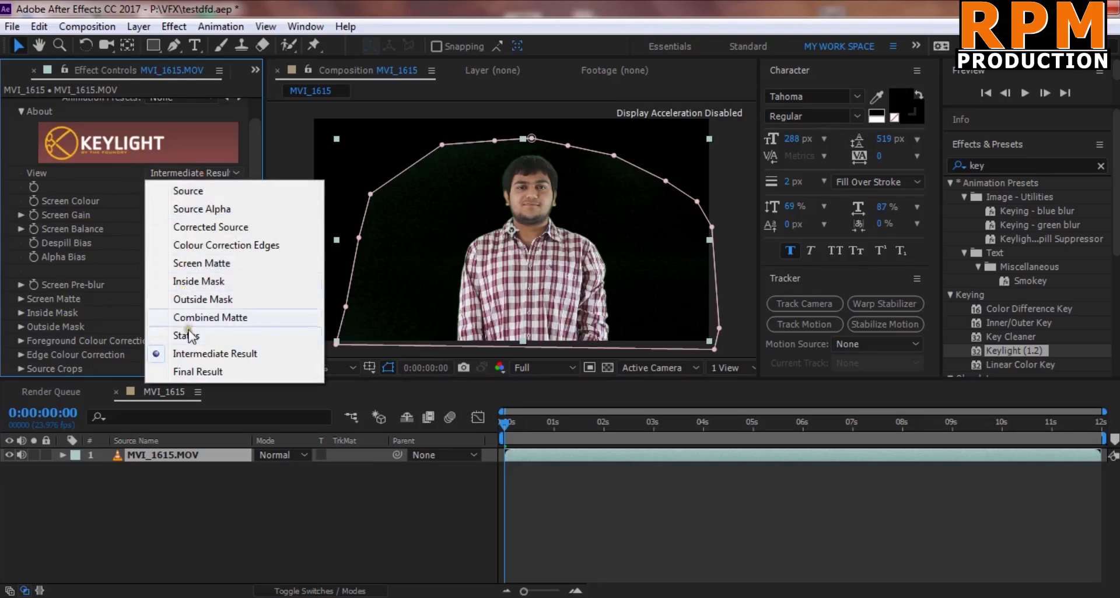
{"action": "left_click", "coordinate": [208, 264]}
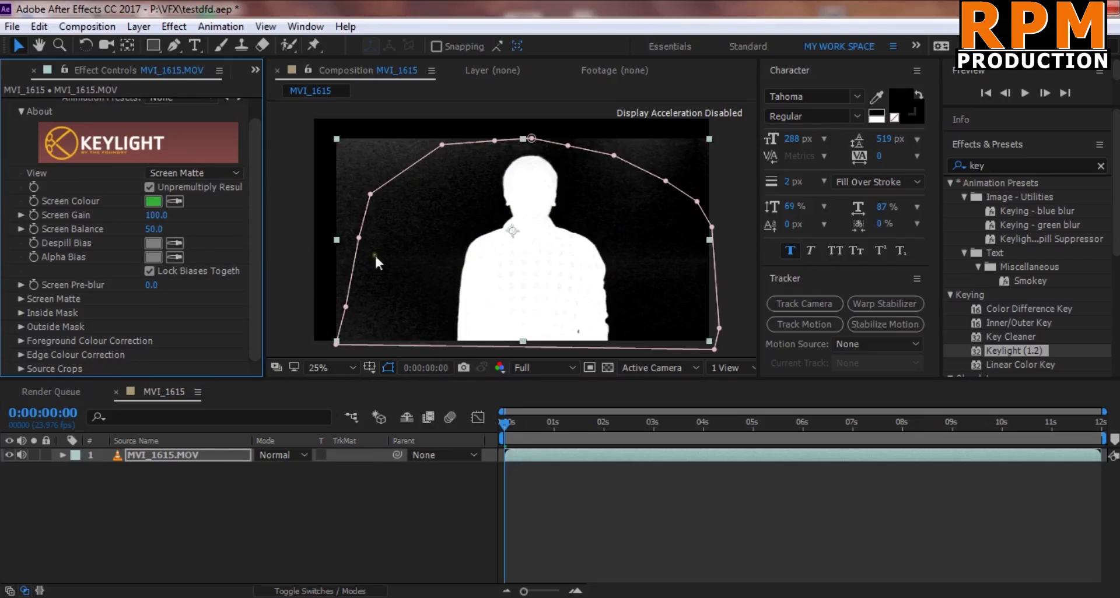
Set Keylight's Screen Gain to 116.3 and its Screen Balance to 53.3 to clean up the matte's background.
{"action": "left_click", "coordinate": [22, 215]}
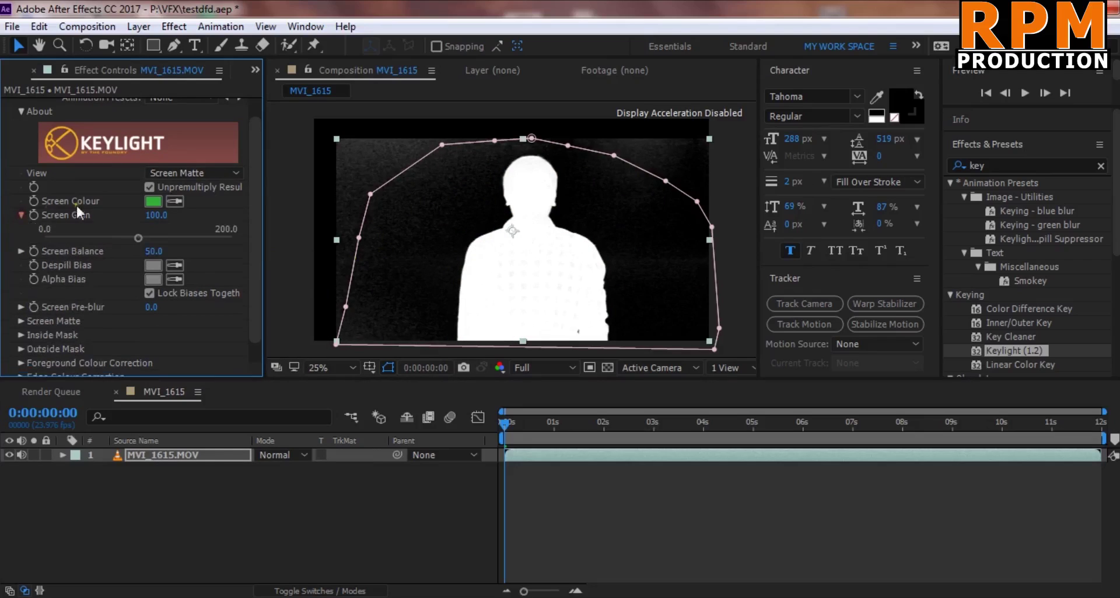
{"action": "left_click_drag", "start_coordinate": [138, 239], "coordinate": [154, 236]}
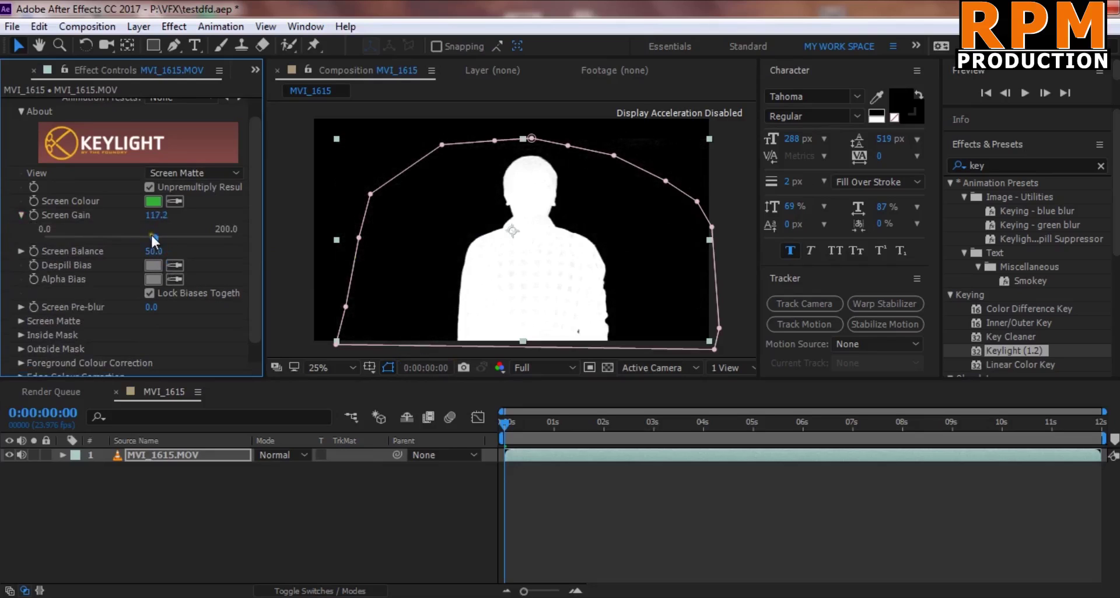
{"action": "left_click_drag", "start_coordinate": [153, 234], "coordinate": [59, 233]}
{"action": "left_click", "coordinate": [23, 214]}
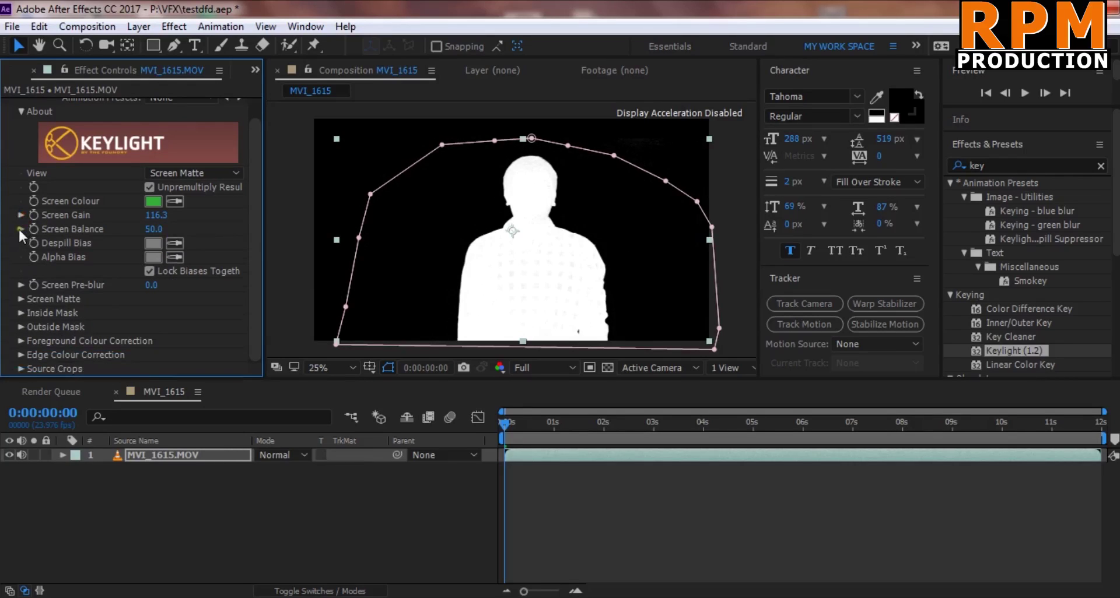
{"action": "left_click", "coordinate": [21, 228]}
{"action": "left_click_drag", "start_coordinate": [135, 253], "coordinate": [145, 251]}
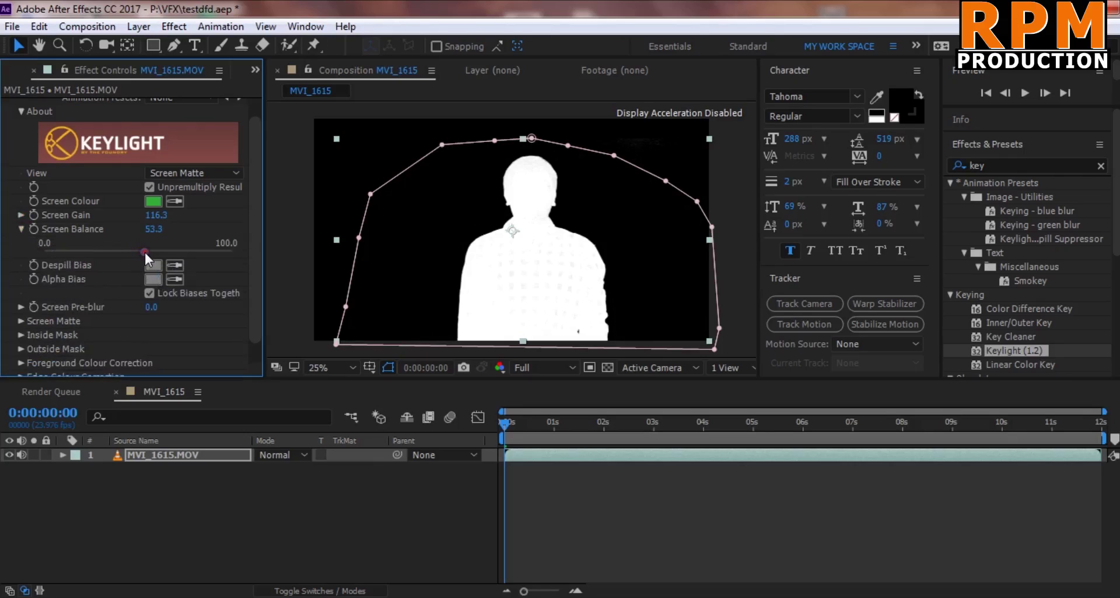
{"action": "left_click", "coordinate": [20, 228]}
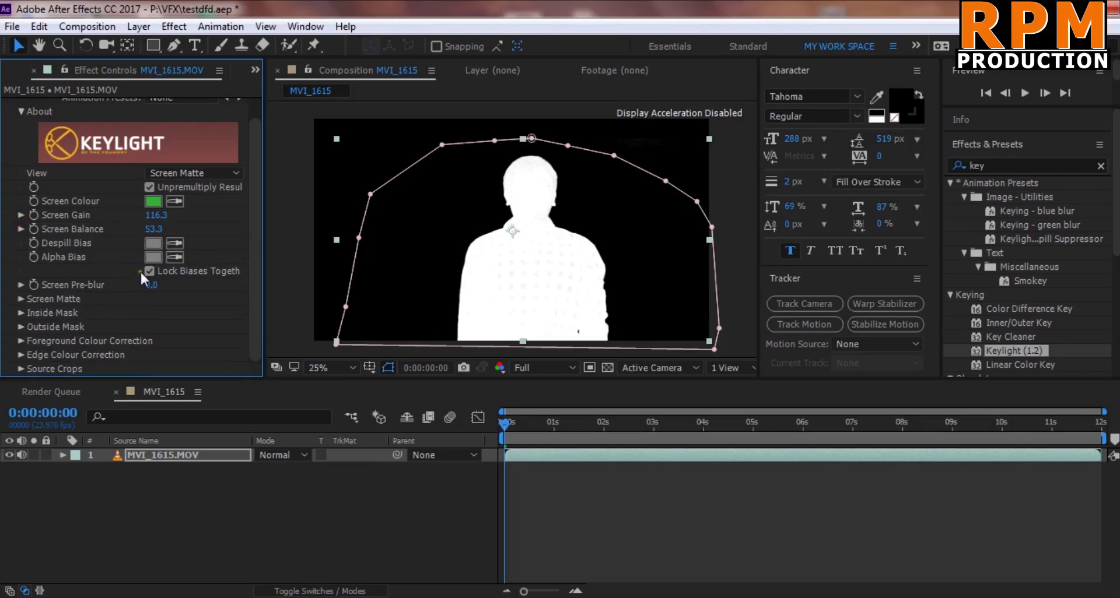
In Keylight's Screen Matte settings, set Clip Black to 14.3 and Clip White to 88.6.
{"action": "left_click", "coordinate": [22, 299]}
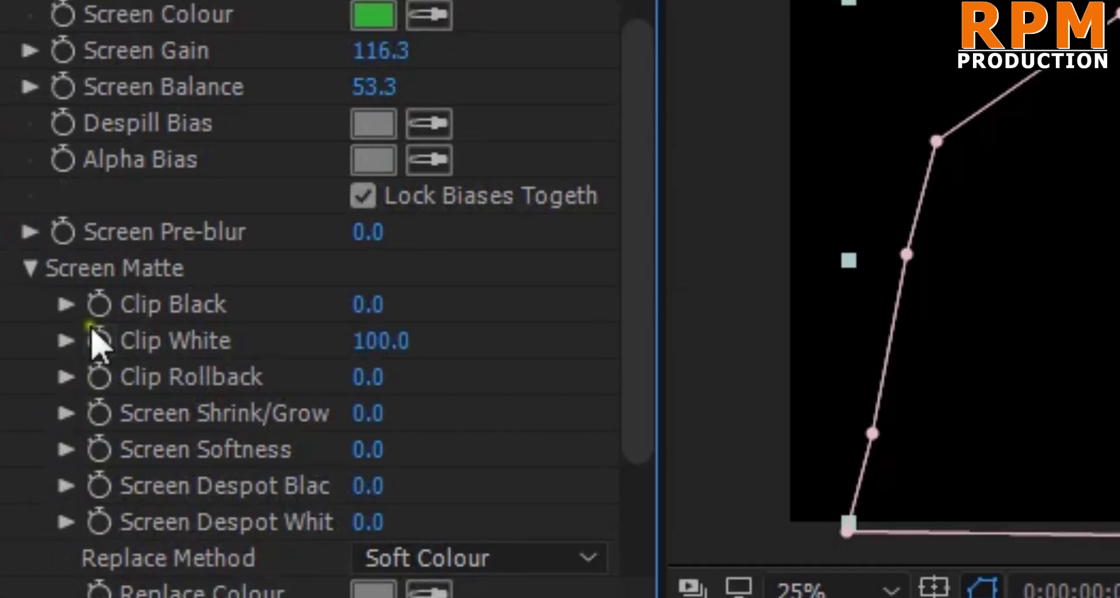
{"action": "left_click", "coordinate": [66, 305]}
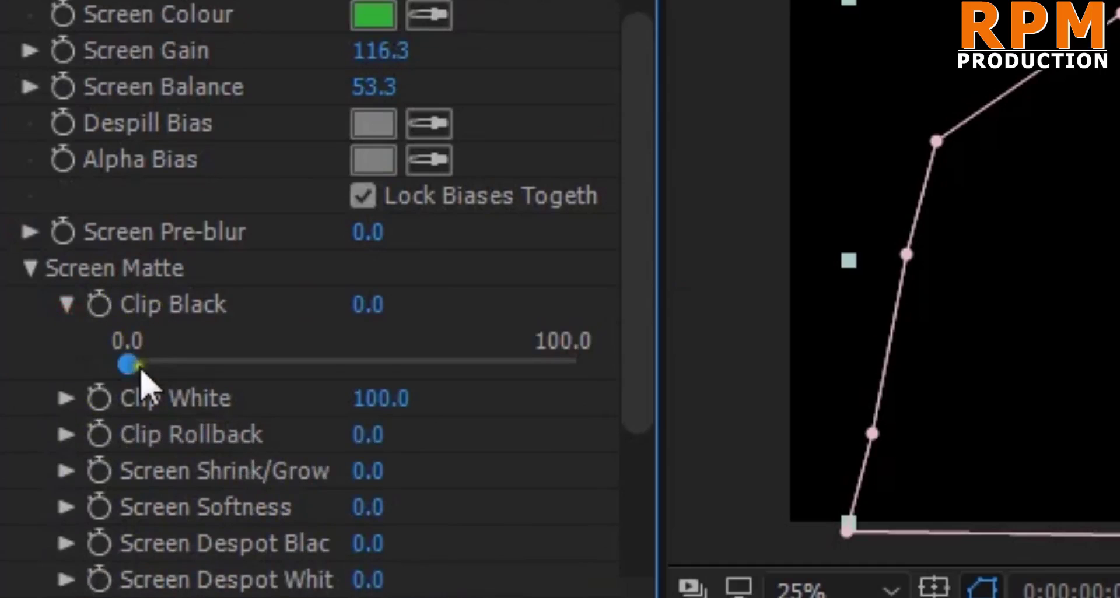
{"action": "left_click_drag", "start_coordinate": [140, 368], "coordinate": [194, 366]}
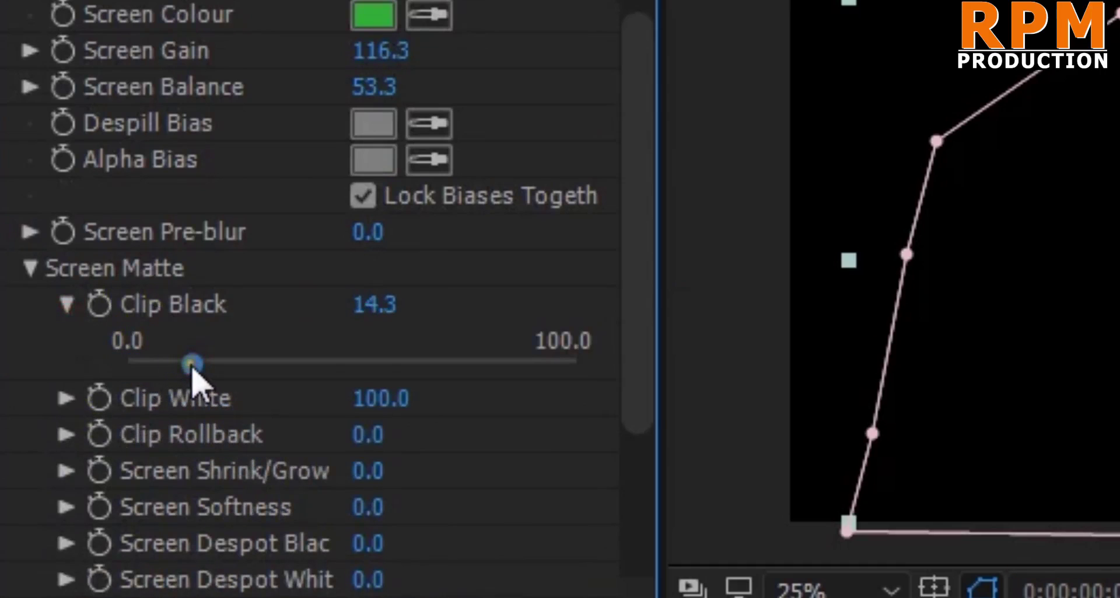
{"action": "left_click", "coordinate": [75, 314]}
{"action": "left_click", "coordinate": [64, 341]}
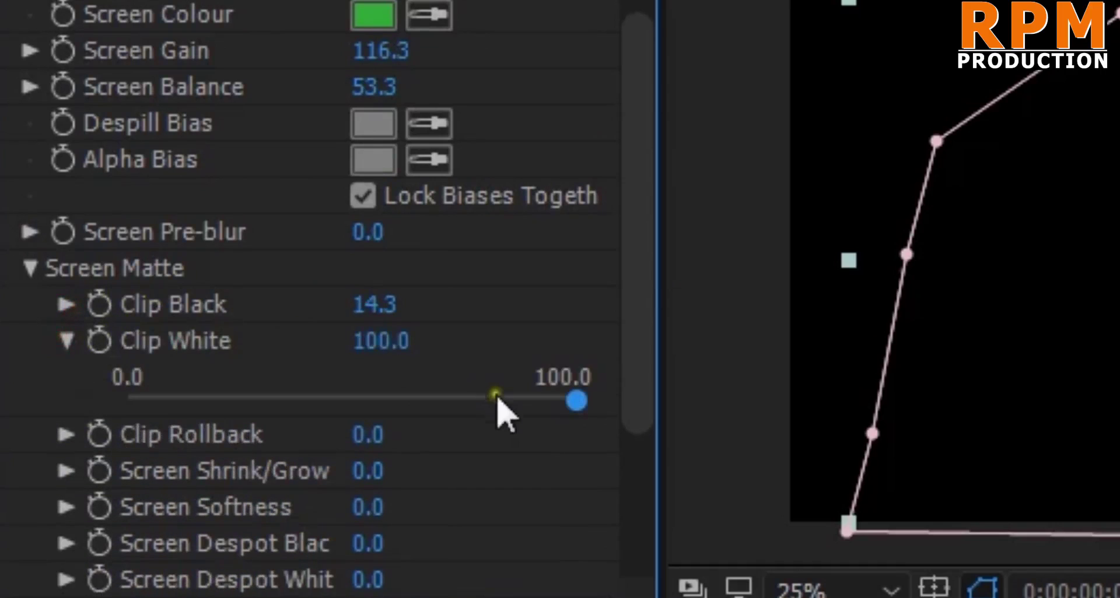
{"action": "left_click_drag", "start_coordinate": [576, 402], "coordinate": [527, 402]}
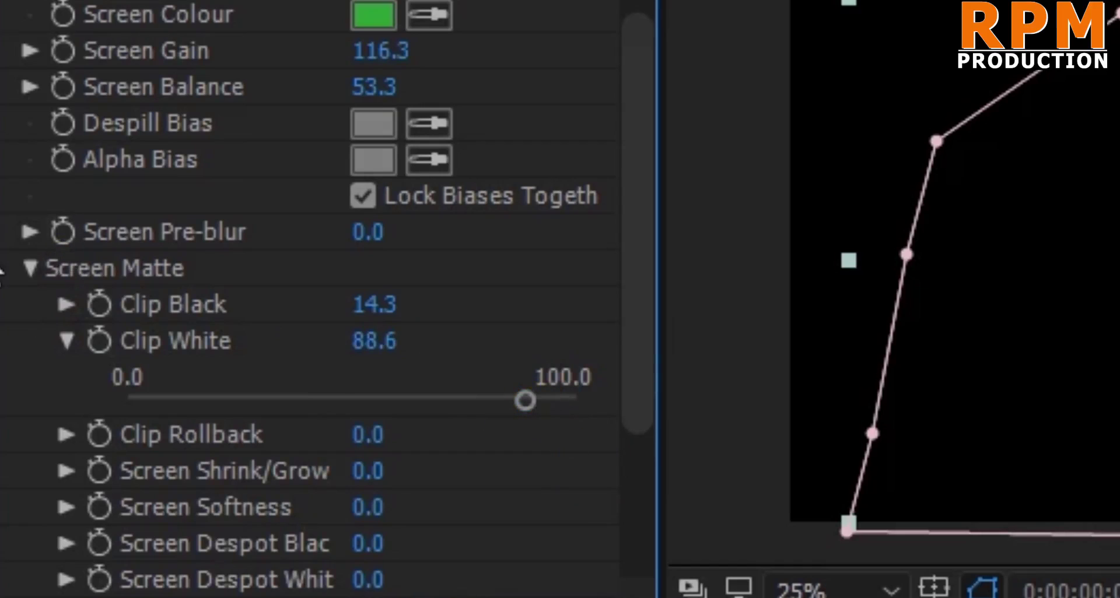
{"action": "left_click", "coordinate": [67, 341]}
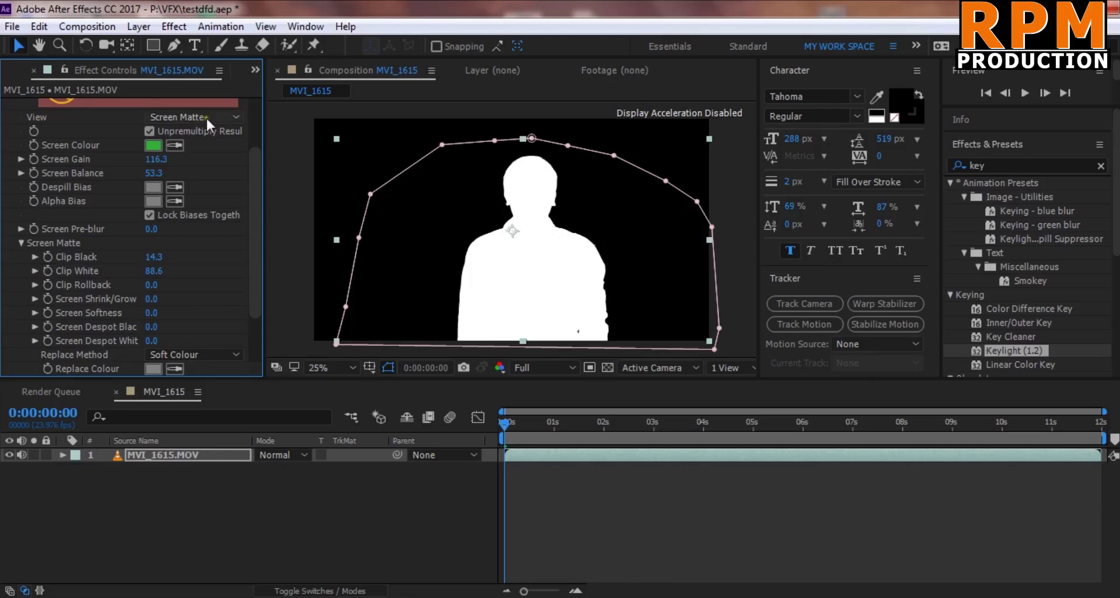
Switch Keylight's View to Final Result and examine the keyed edges around the man's collar and hair at up to 200% magnification.
{"action": "left_click", "coordinate": [206, 117]}
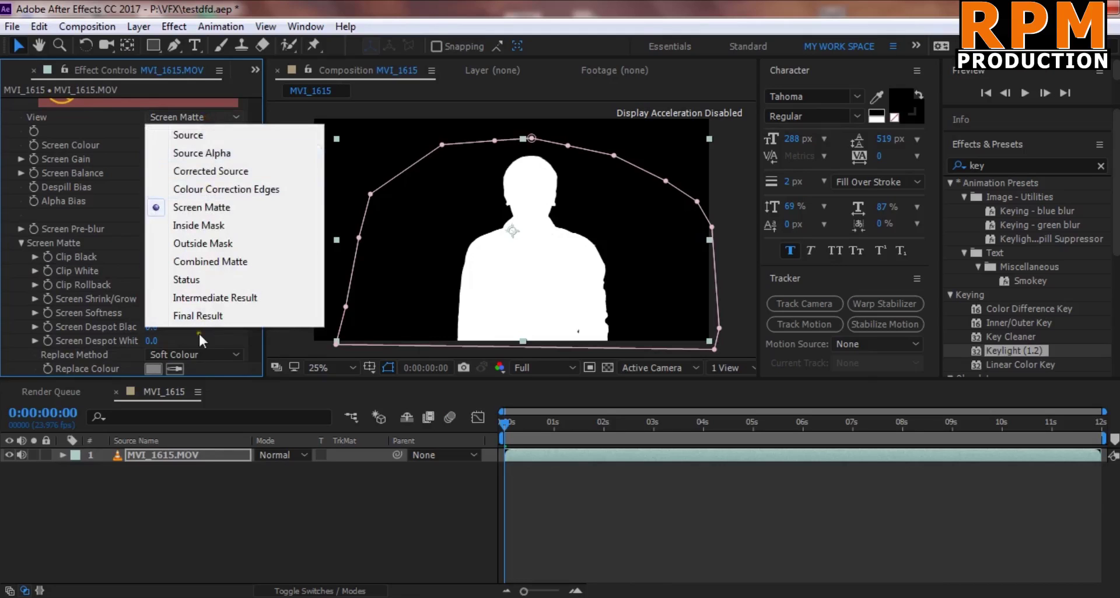
{"action": "left_click", "coordinate": [214, 316]}
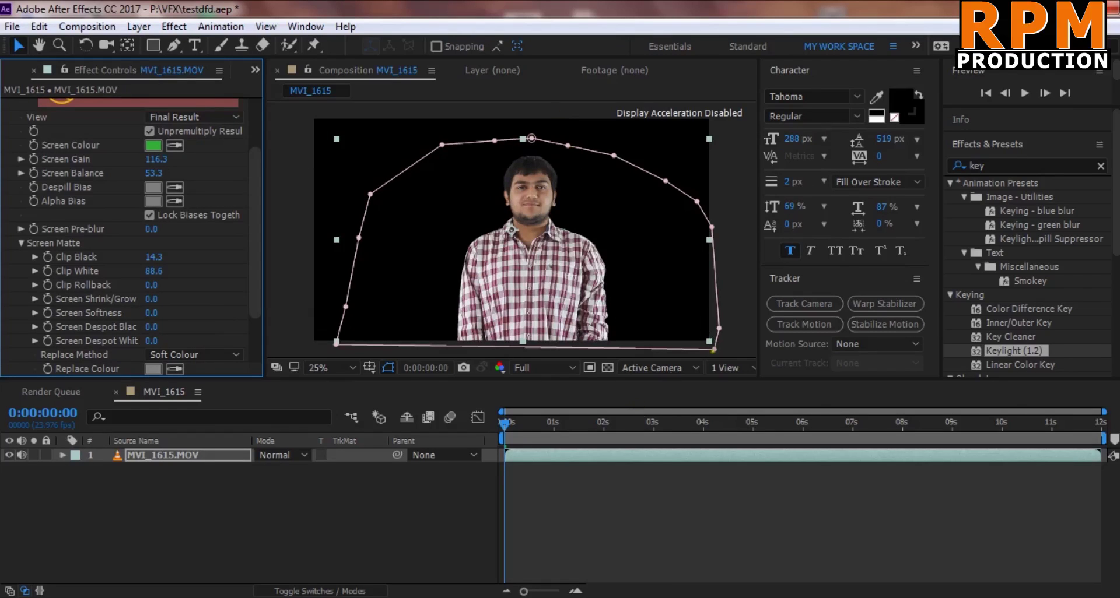
{"action": "left_click", "coordinate": [346, 374]}
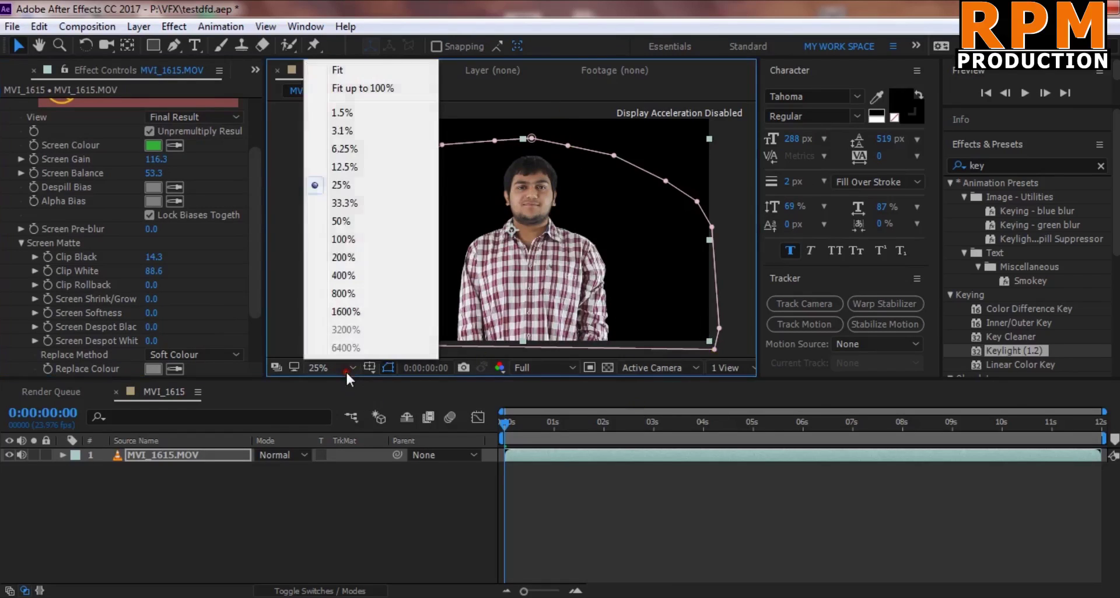
{"action": "left_click", "coordinate": [344, 243]}
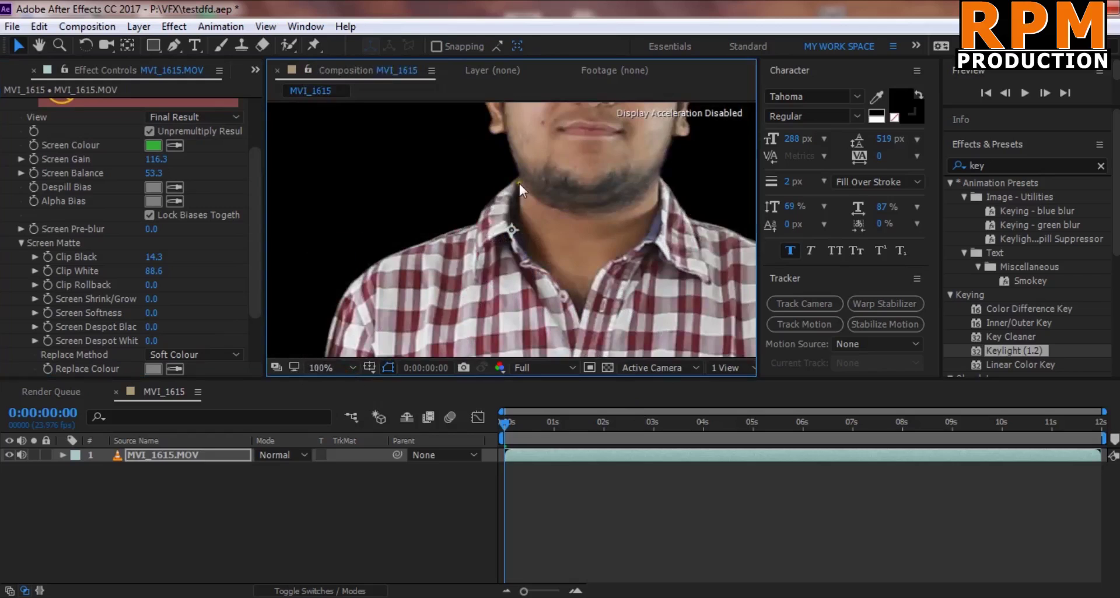
{"action": "left_click", "coordinate": [327, 369]}
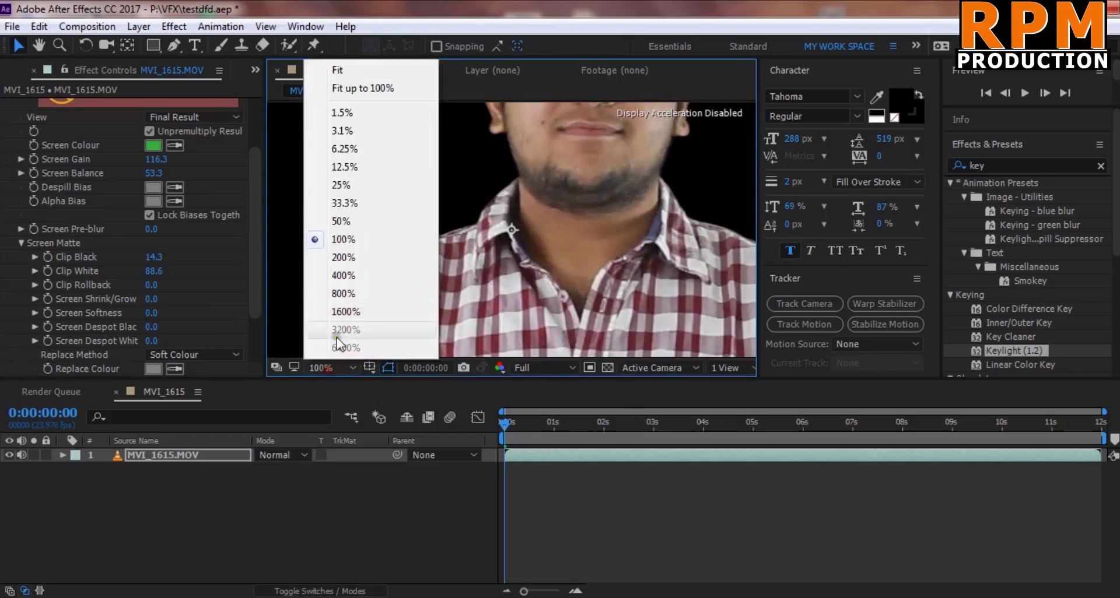
{"action": "left_click", "coordinate": [344, 265]}
{"action": "key", "text": "space"}
{"action": "left_click_drag", "start_coordinate": [499, 203], "coordinate": [469, 343]}
{"action": "left_click_drag", "start_coordinate": [500, 198], "coordinate": [479, 303]}
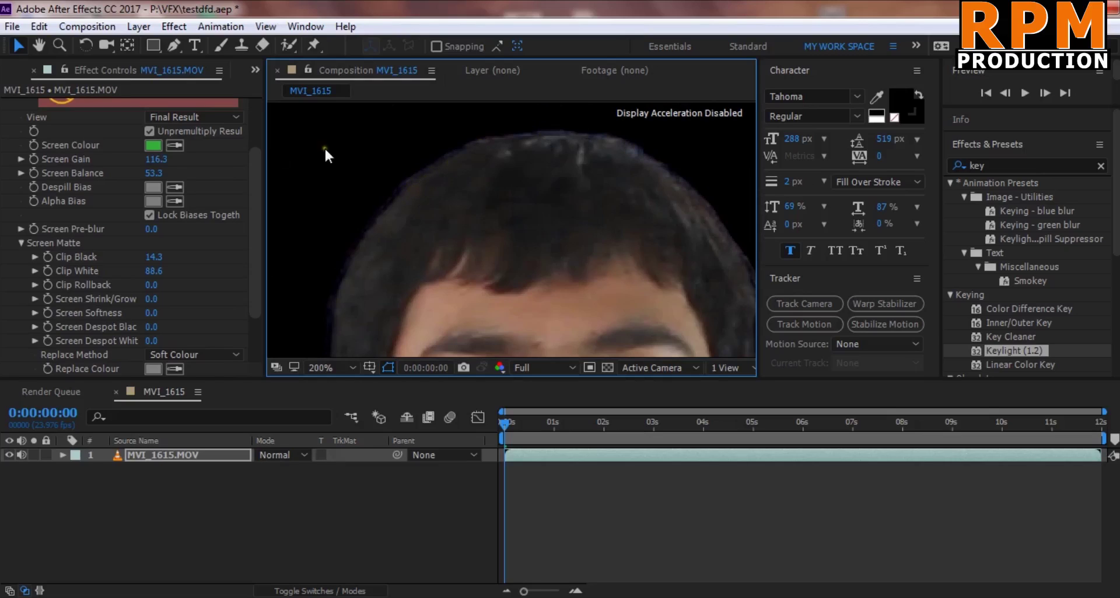
Set Keylight's View to Intermediate Result, check the edges of the man's hair, and fit the whole composition in the viewer.
{"action": "left_click", "coordinate": [192, 116]}
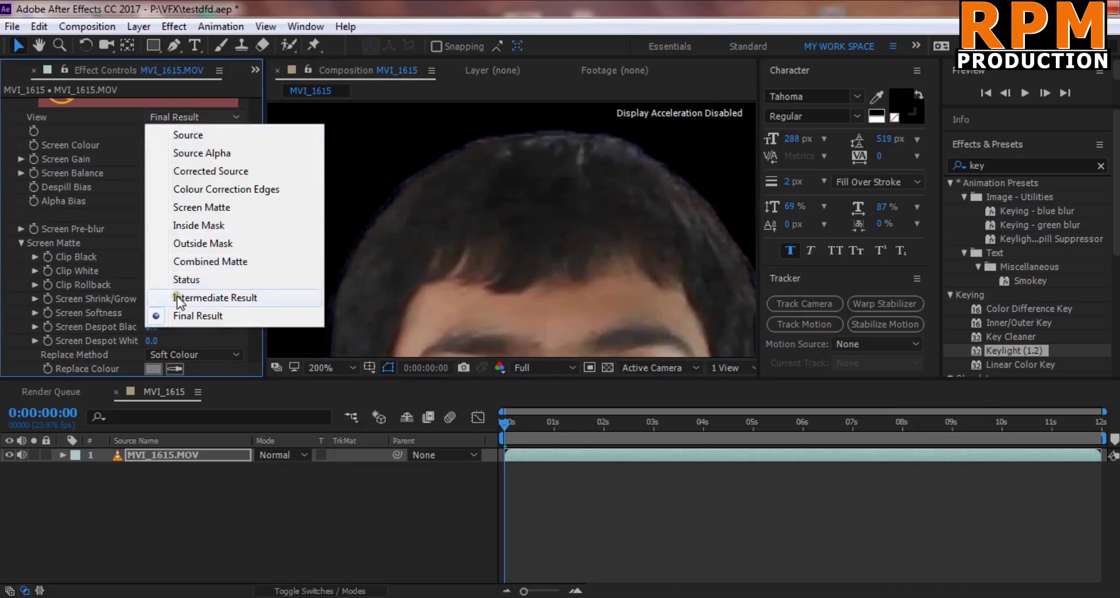
{"action": "left_click", "coordinate": [178, 298]}
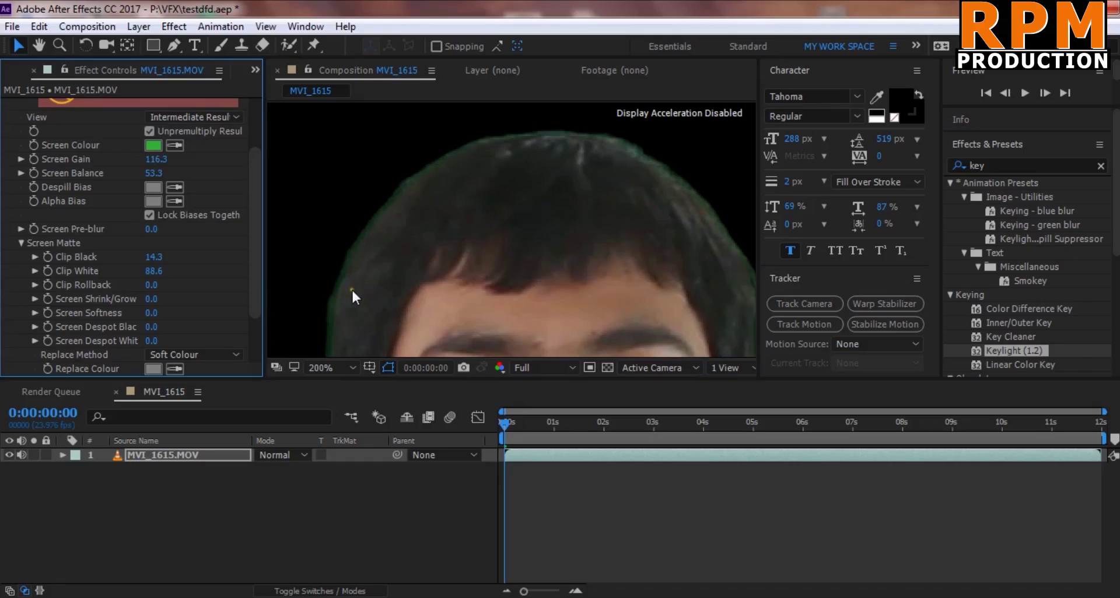
{"action": "left_click_drag", "start_coordinate": [360, 296], "coordinate": [370, 227]}
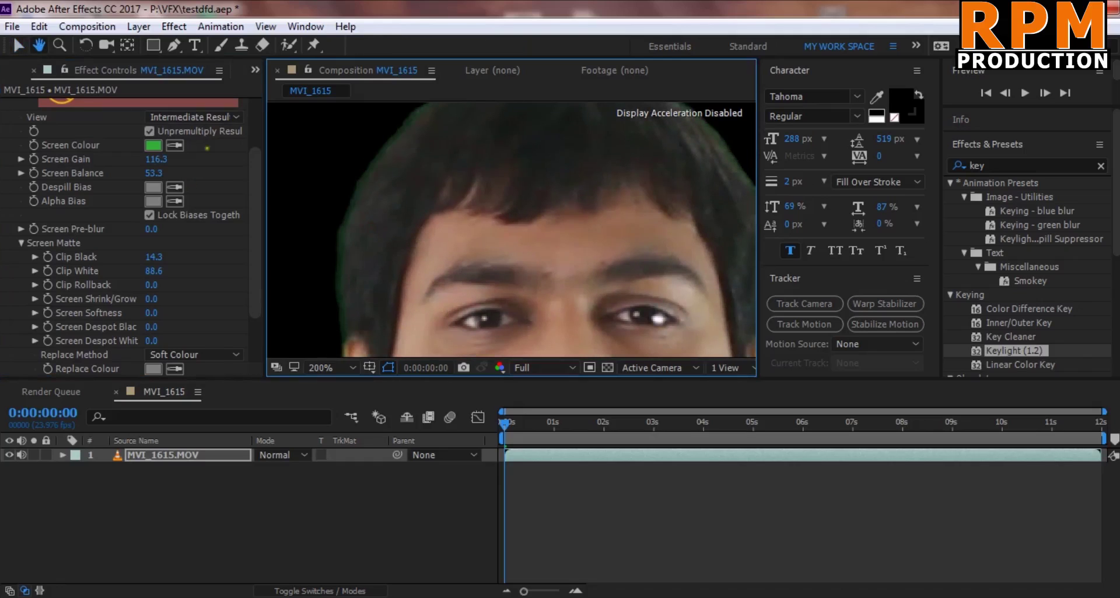
{"action": "left_click", "coordinate": [214, 125]}
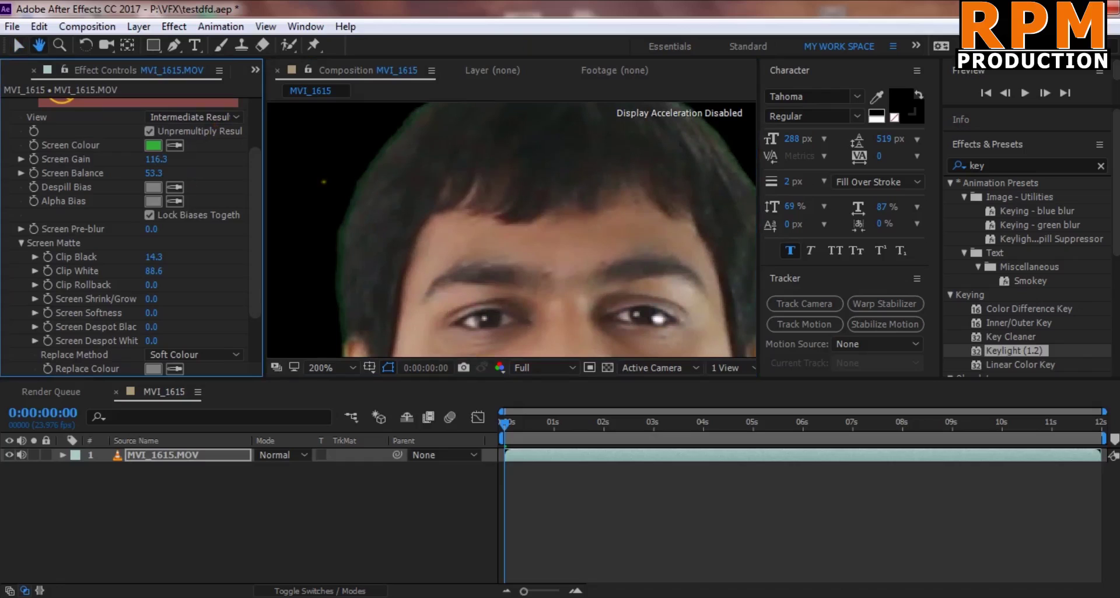
{"action": "key", "text": "v"}
{"action": "left_click", "coordinate": [209, 118]}
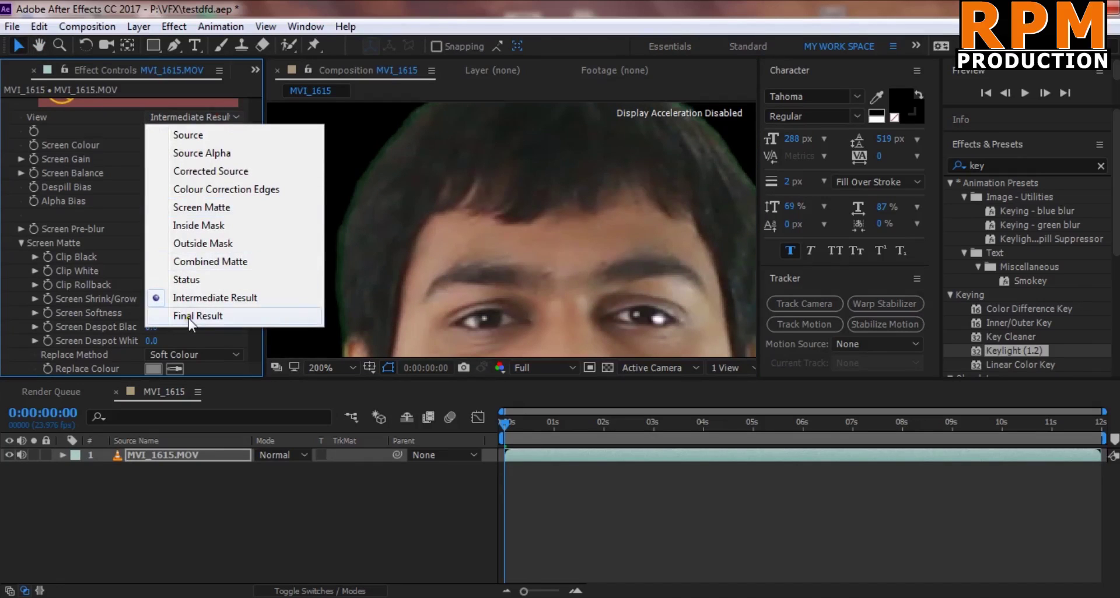
{"action": "left_click", "coordinate": [131, 127]}
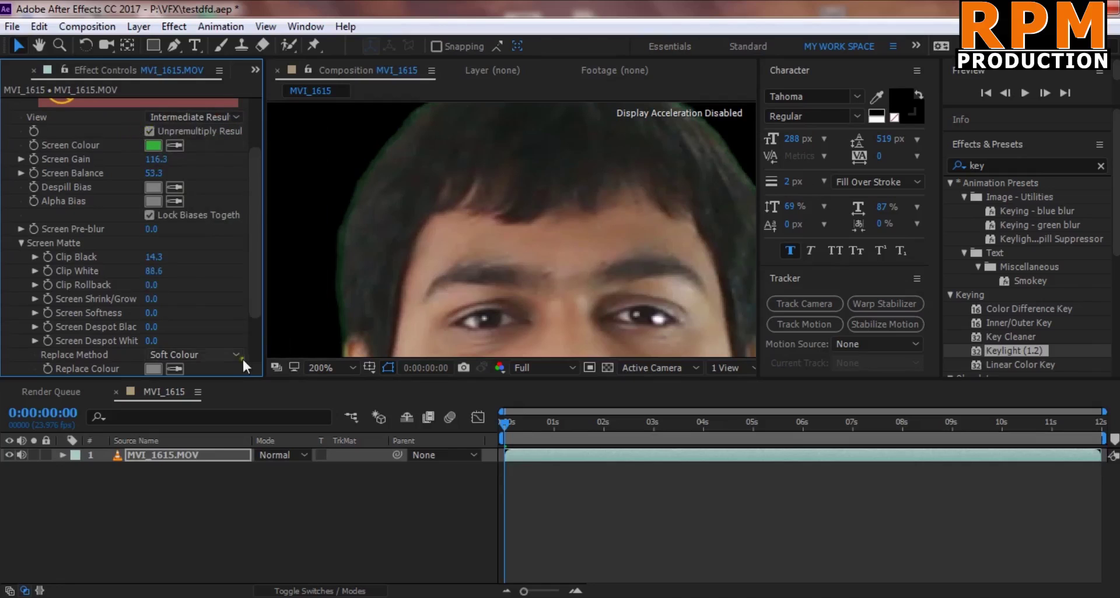
{"action": "left_click", "coordinate": [334, 363]}
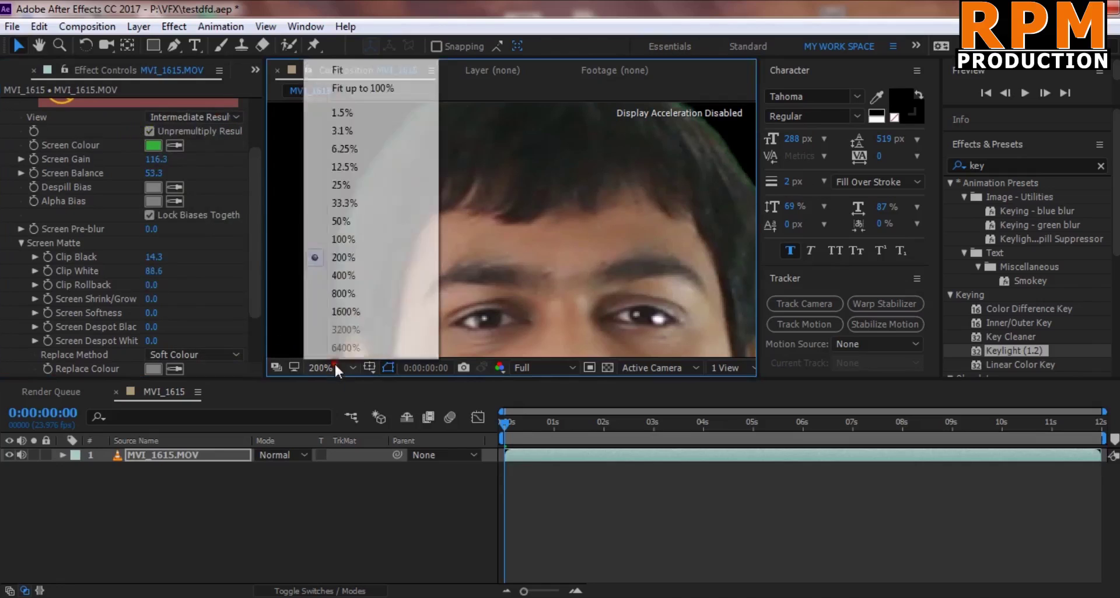
{"action": "left_click", "coordinate": [344, 221]}
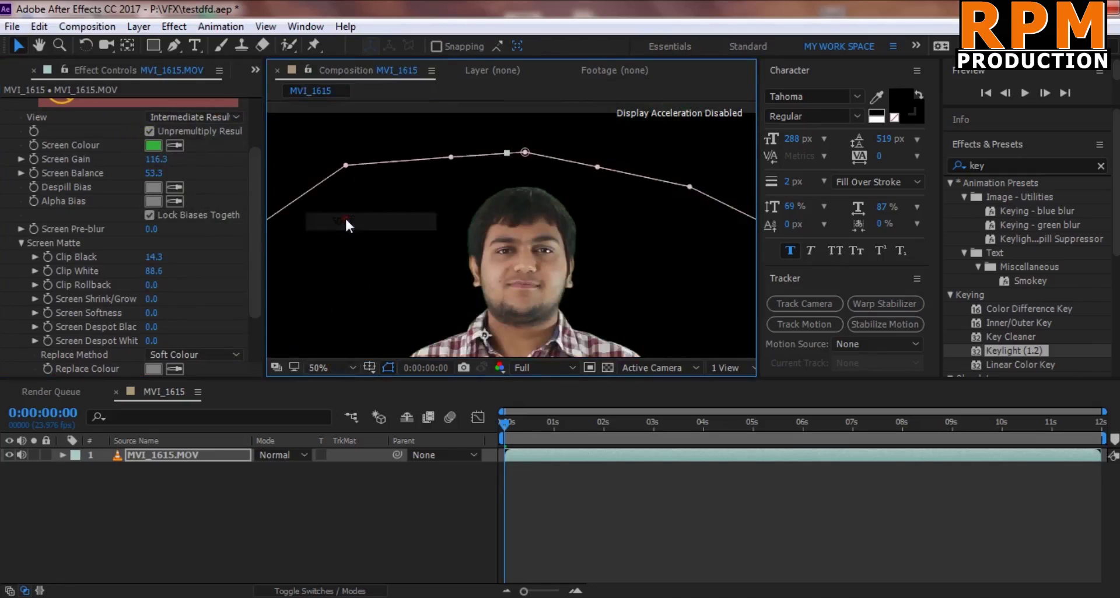
{"action": "left_click", "coordinate": [321, 365]}
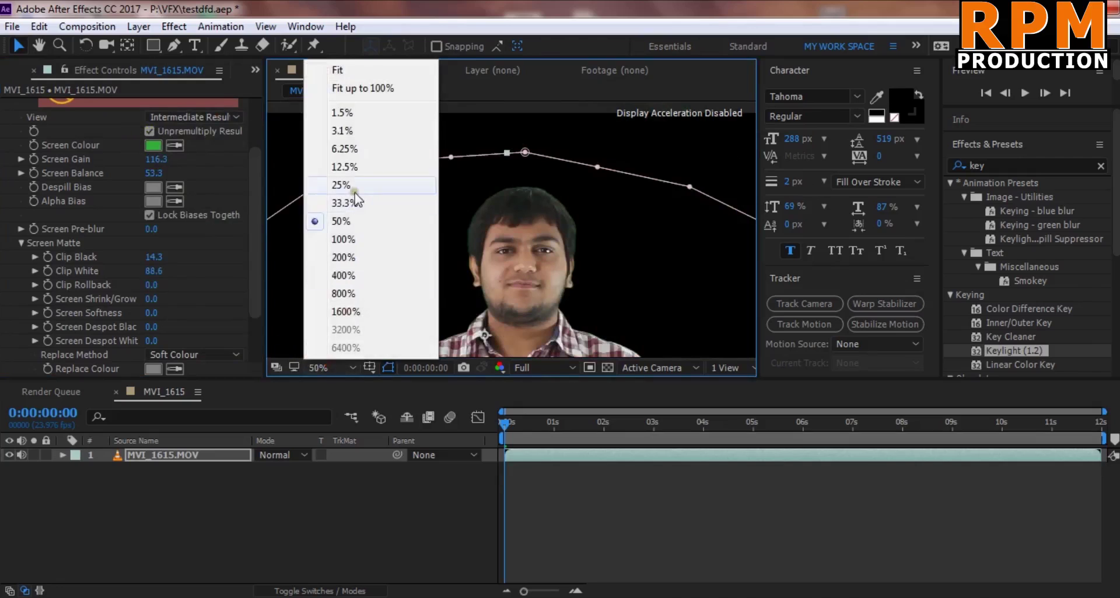
{"action": "left_click", "coordinate": [350, 70]}
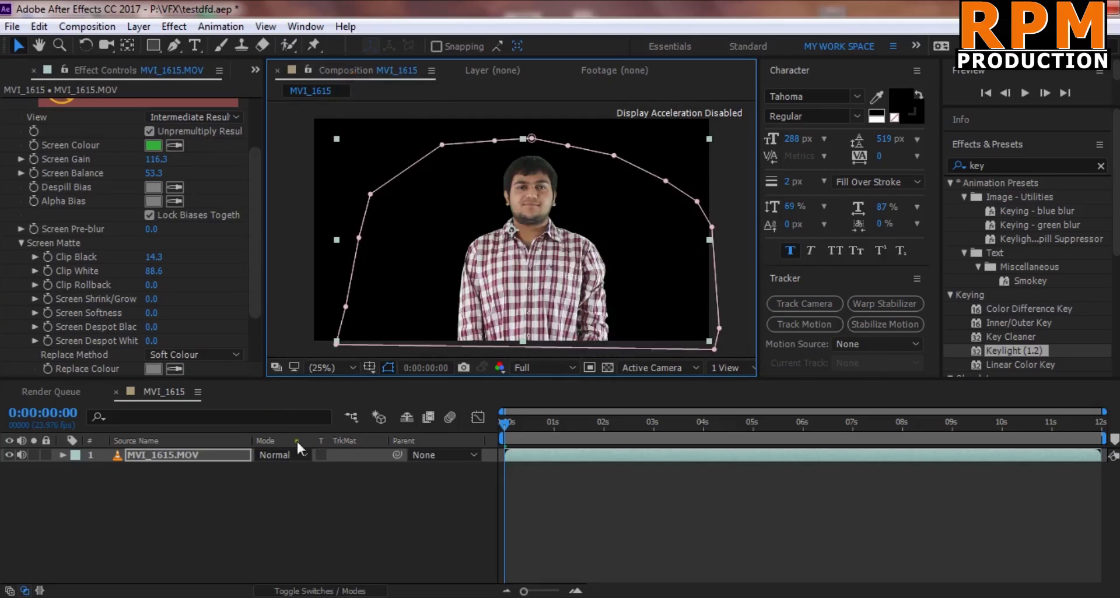
Apply the Keylight, Key Cleaner and Spill Suppressor preset from Image - Utilities to the MVI_1615.MOV layer, keeping both Keylight effects collapsed.
{"action": "left_click_drag", "start_coordinate": [253, 184], "coordinate": [274, 139]}
{"action": "left_click", "coordinate": [7, 104]}
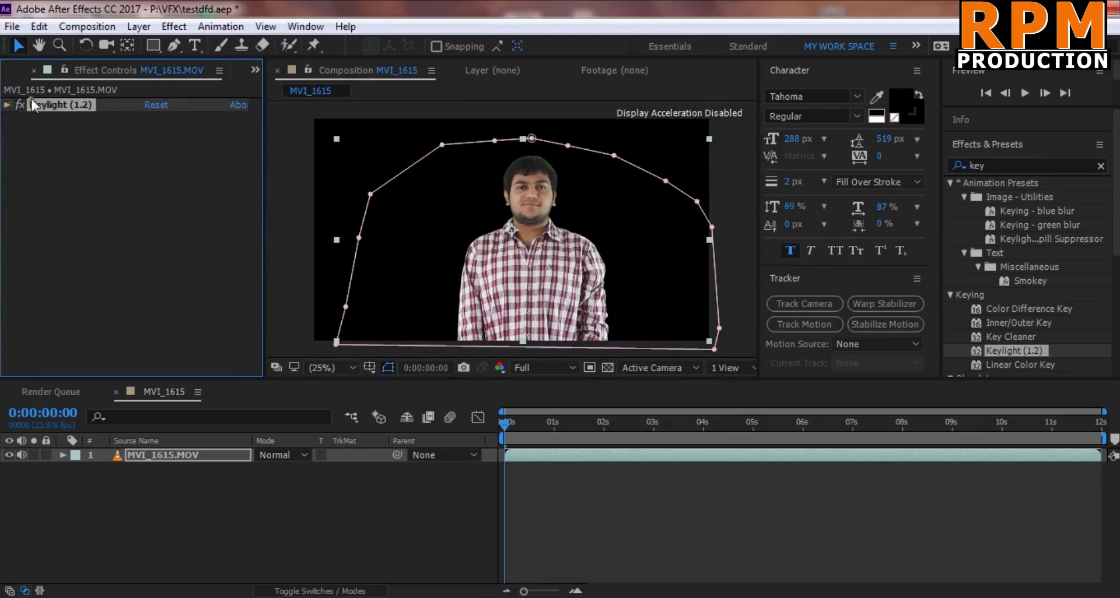
{"action": "left_click", "coordinate": [142, 159]}
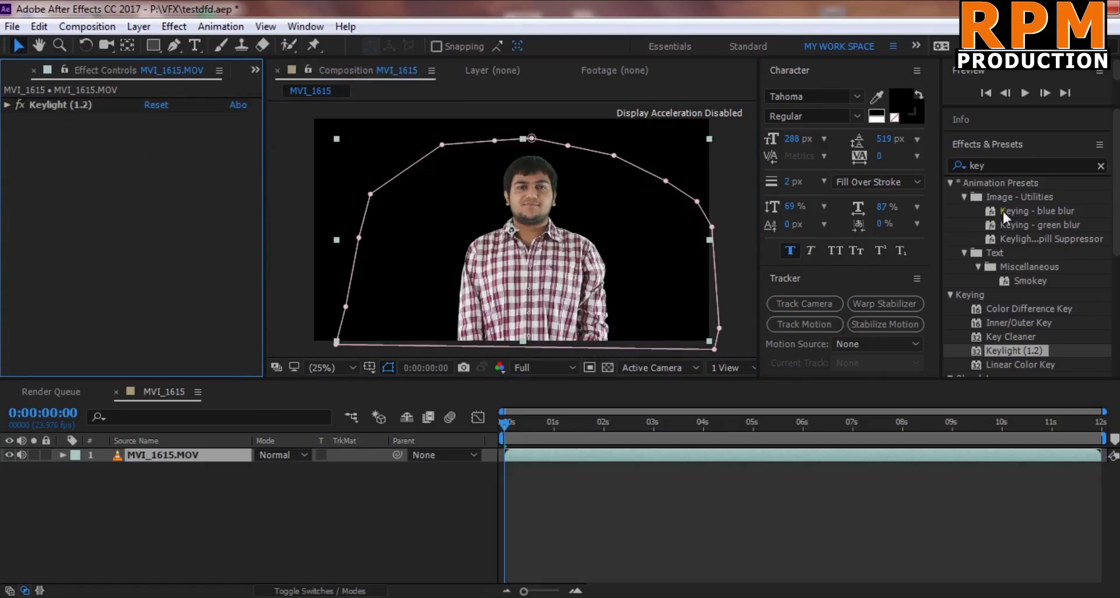
{"action": "left_click", "coordinate": [1041, 238]}
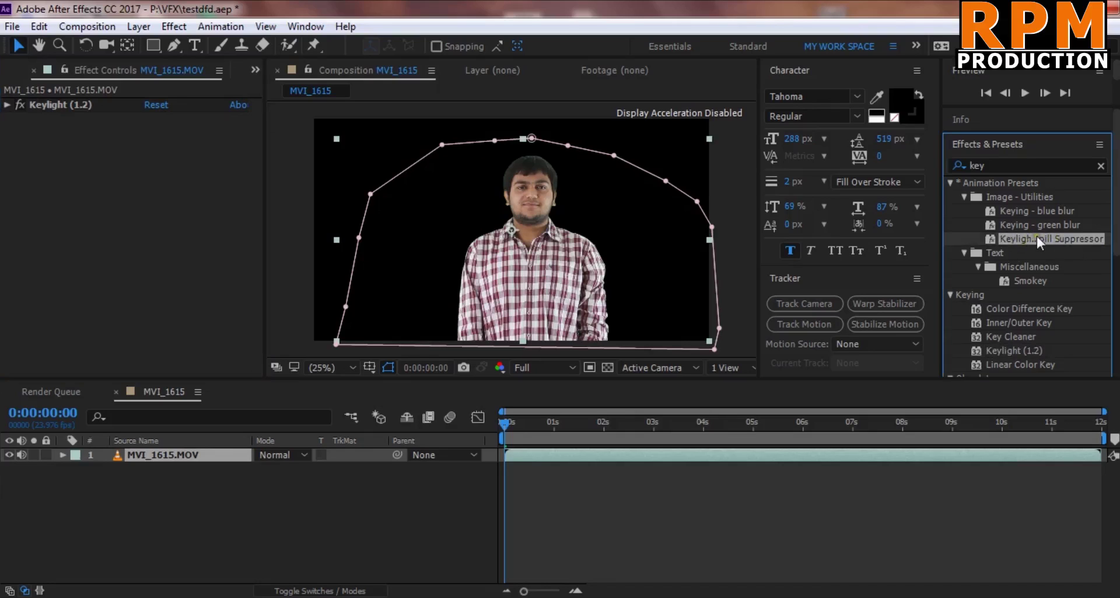
{"action": "left_click_drag", "start_coordinate": [1037, 237], "coordinate": [492, 237]}
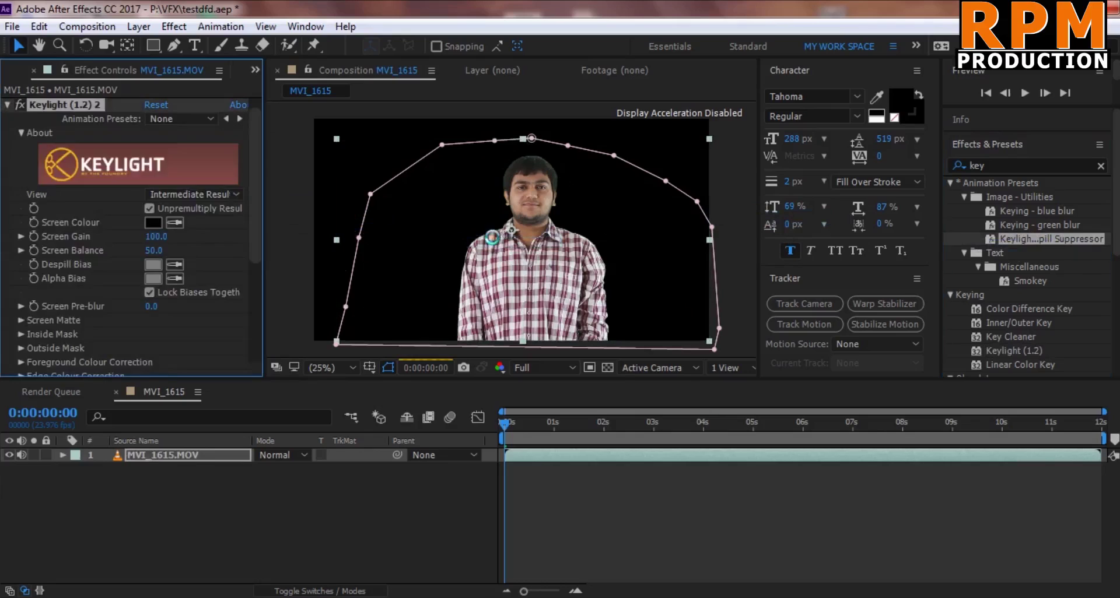
{"action": "left_click", "coordinate": [8, 107]}
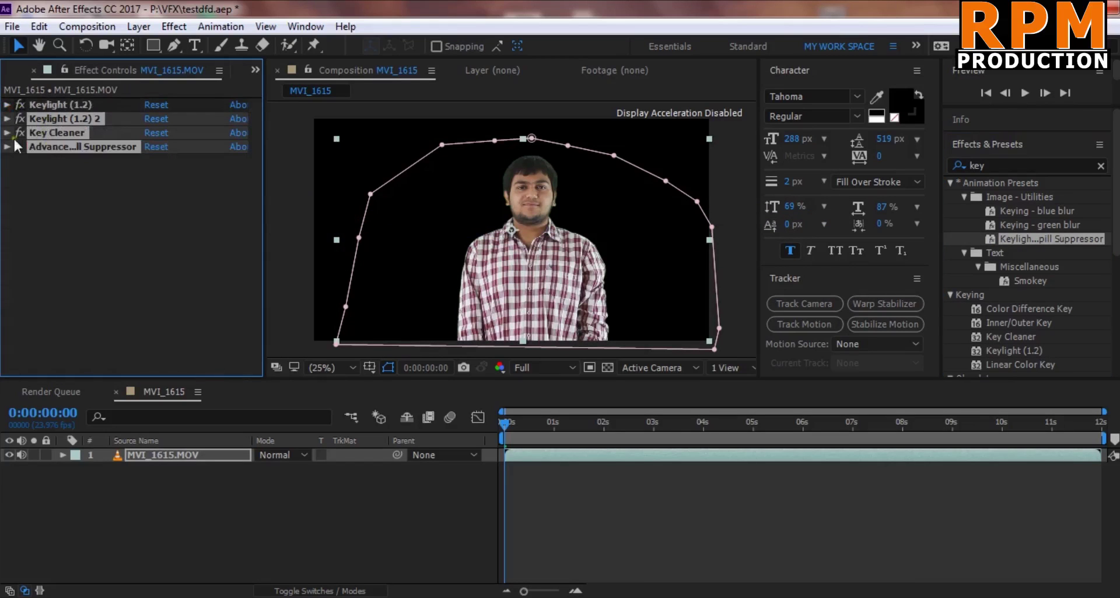
Examine the keyed edges around the man's hair, collar and ears at 100% and 200% magnification.
{"action": "left_click", "coordinate": [51, 170]}
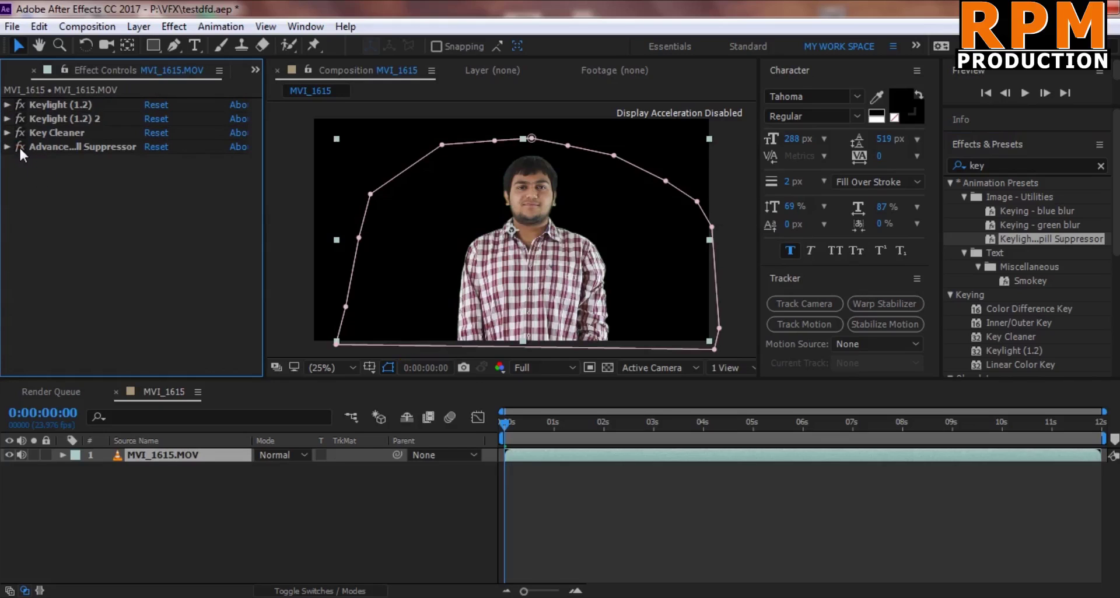
{"action": "left_click", "coordinate": [346, 367]}
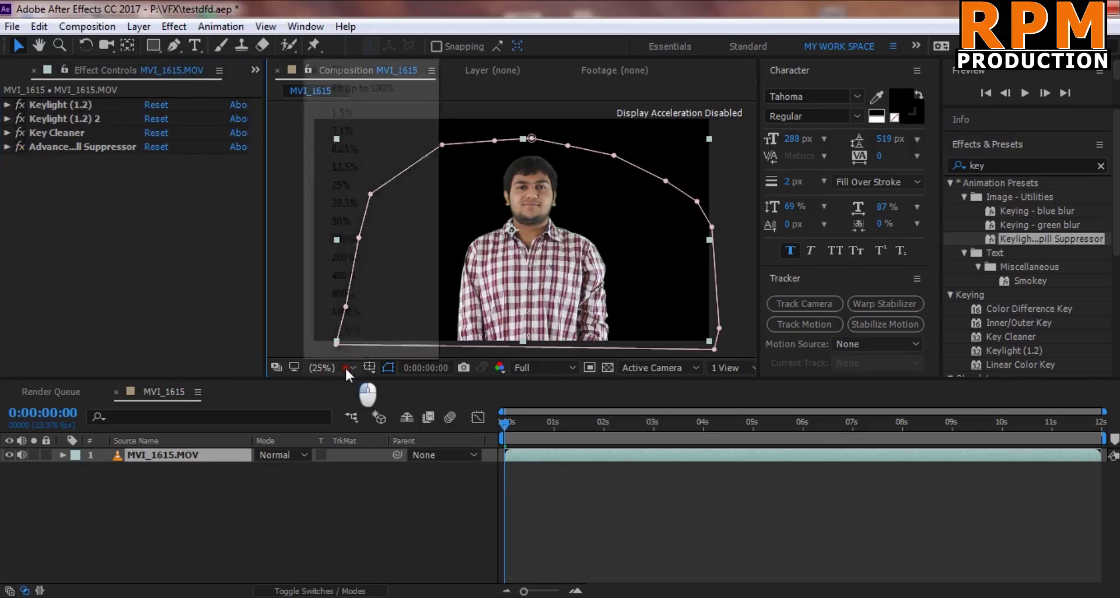
{"action": "left_click", "coordinate": [341, 239]}
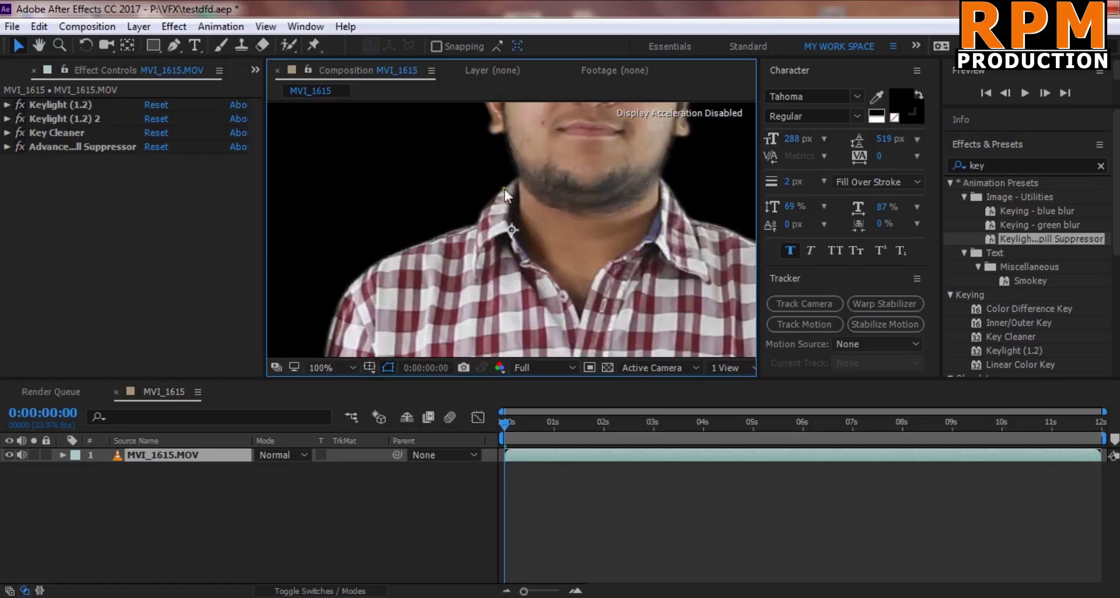
{"action": "key", "text": "h"}
{"action": "left_click_drag", "start_coordinate": [513, 180], "coordinate": [513, 350]}
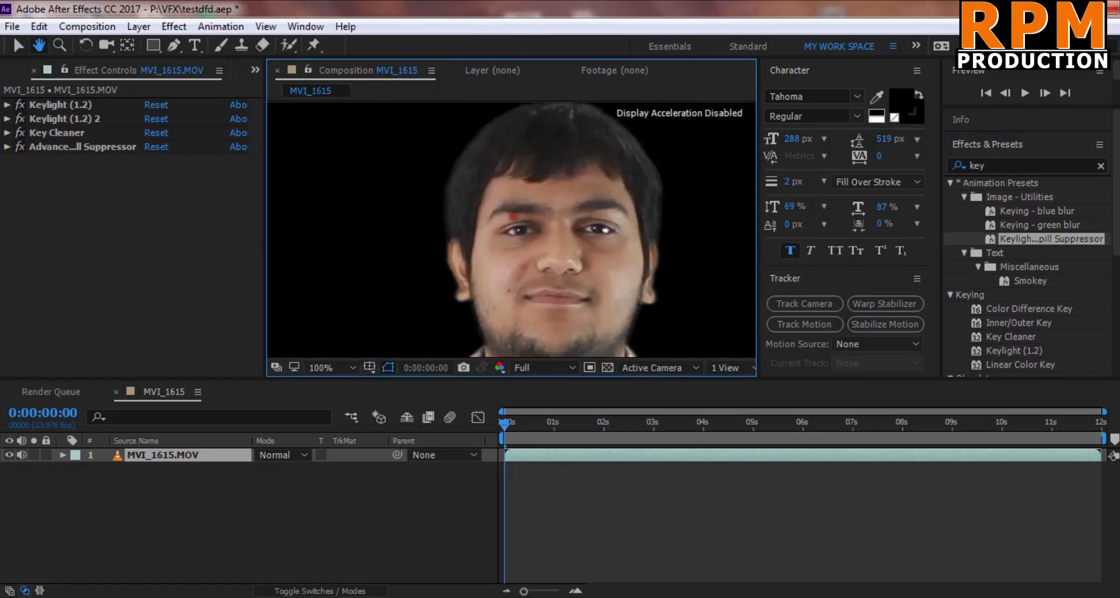
{"action": "left_click", "coordinate": [341, 363]}
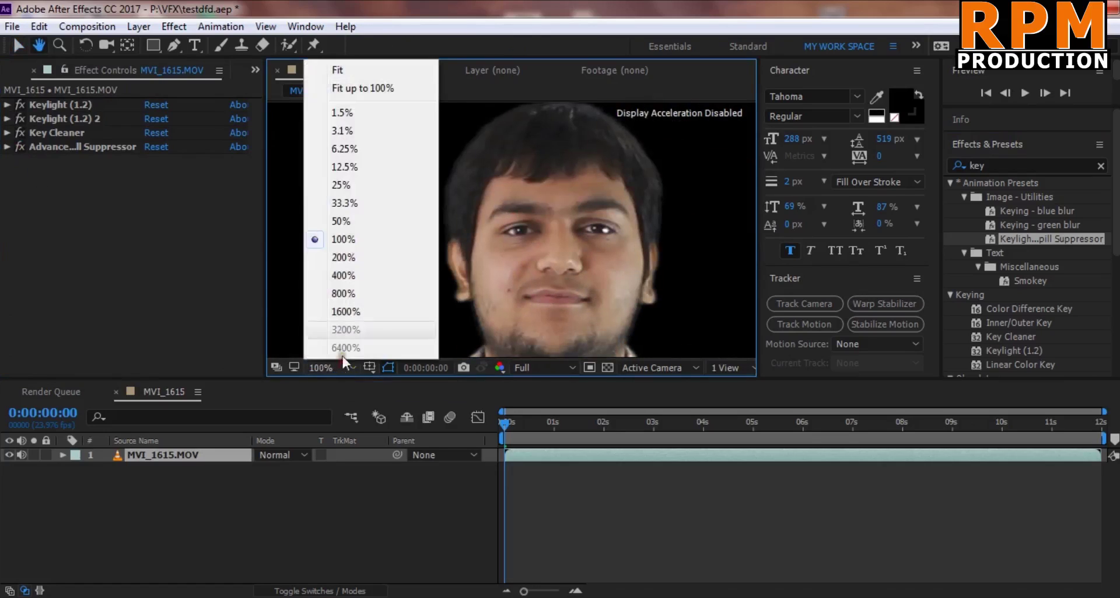
{"action": "left_click", "coordinate": [341, 257]}
{"action": "mouse_move", "coordinate": [483, 196]}
{"action": "left_mouse_down"}
{"action": "mouse_move", "coordinate": [483, 266]}
{"action": "mouse_move", "coordinate": [488, 187]}
{"action": "left_mouse_up"}
{"action": "left_click_drag", "start_coordinate": [459, 232], "coordinate": [464, 147]}
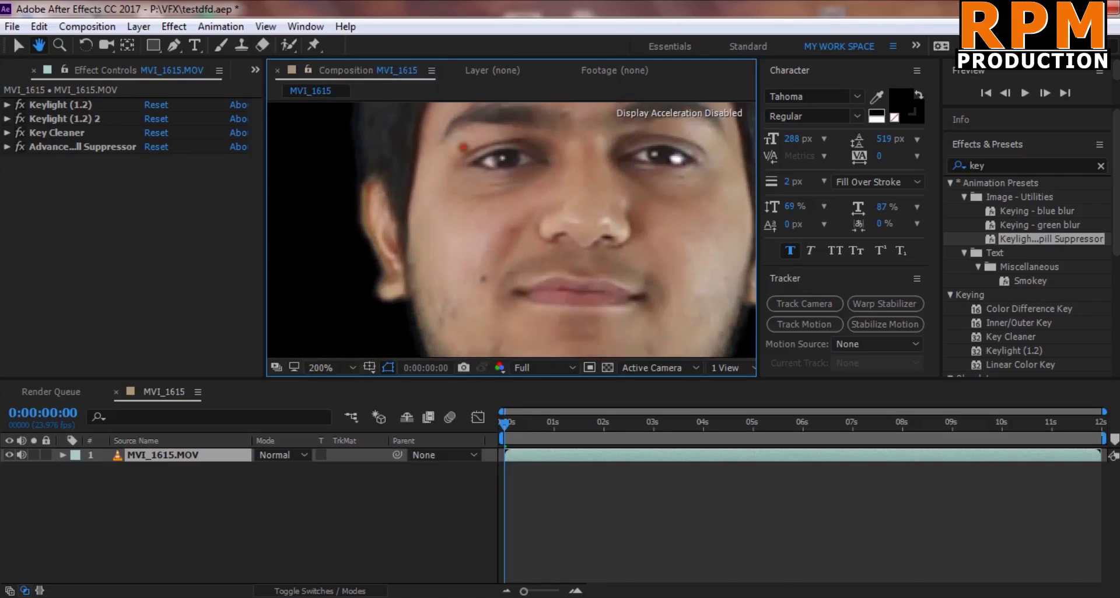
{"action": "left_click_drag", "start_coordinate": [468, 207], "coordinate": [468, 181]}
{"action": "key", "text": "v"}
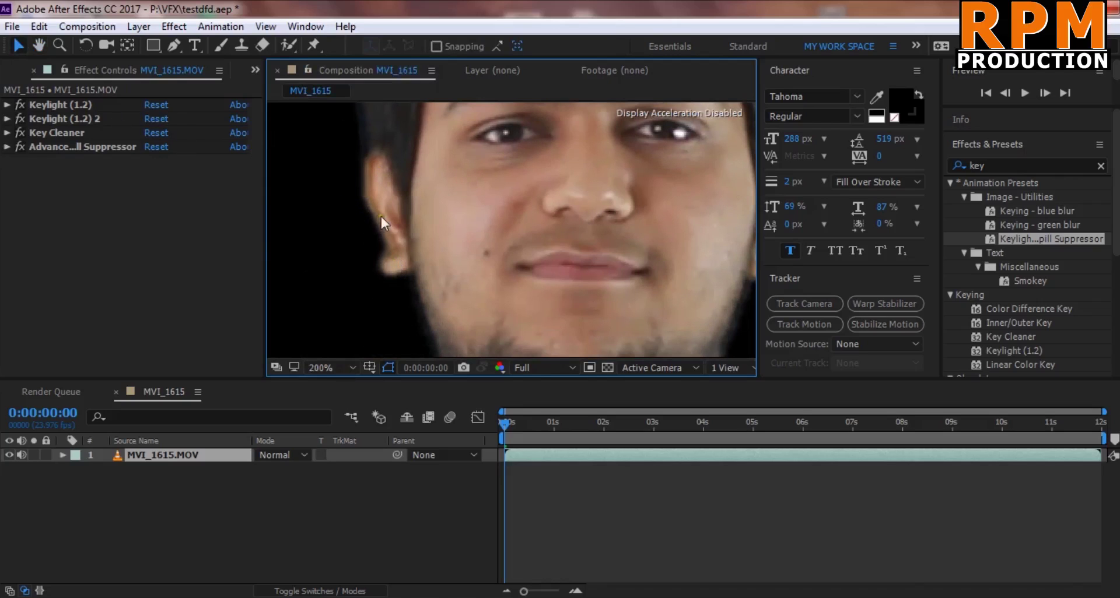
Turn off the Key Cleaner effect, check the edges of the ear, chin and collar at 200%, and return the view to 25%.
{"action": "left_click", "coordinate": [34, 133]}
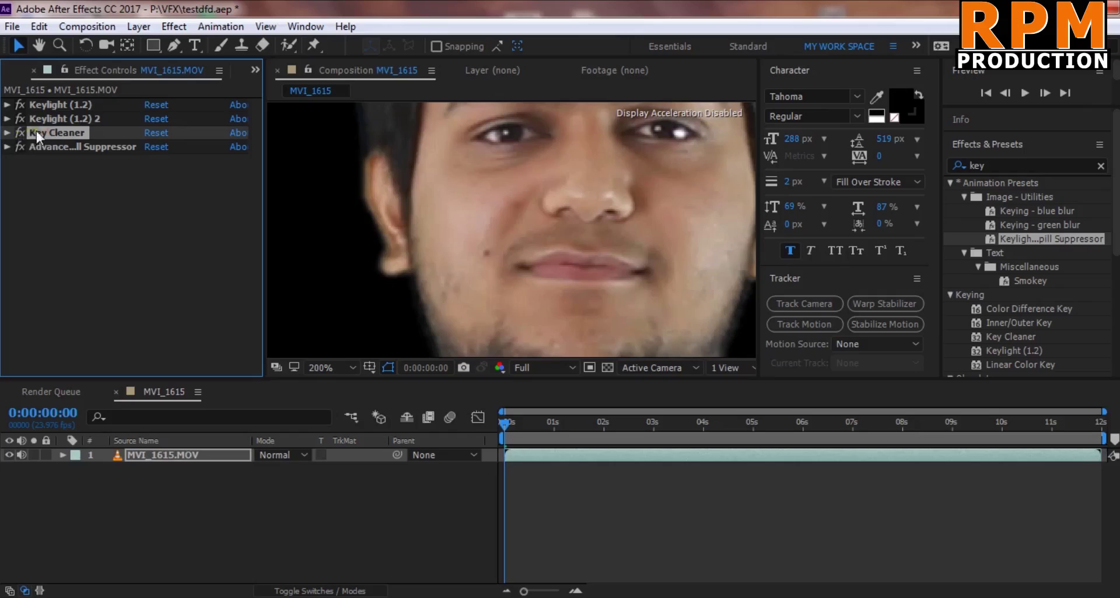
{"action": "left_click", "coordinate": [19, 133]}
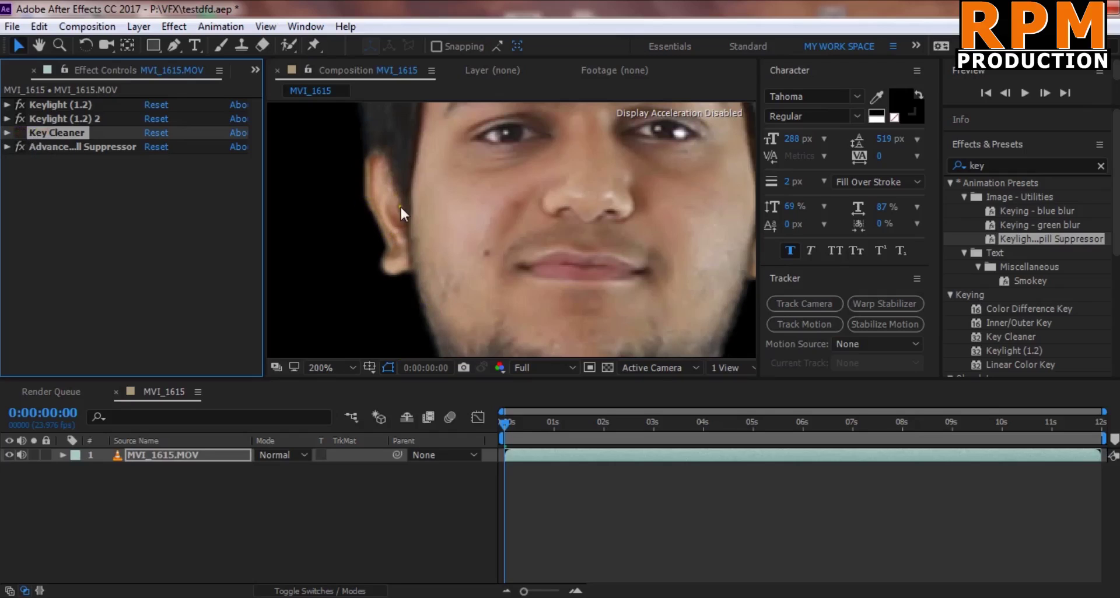
{"action": "key", "text": "h"}
{"action": "left_click_drag", "start_coordinate": [425, 180], "coordinate": [392, 273]}
{"action": "left_click_drag", "start_coordinate": [495, 275], "coordinate": [512, 100]}
{"action": "left_click_drag", "start_coordinate": [516, 298], "coordinate": [516, 117]}
{"action": "left_click_drag", "start_coordinate": [504, 283], "coordinate": [557, 241]}
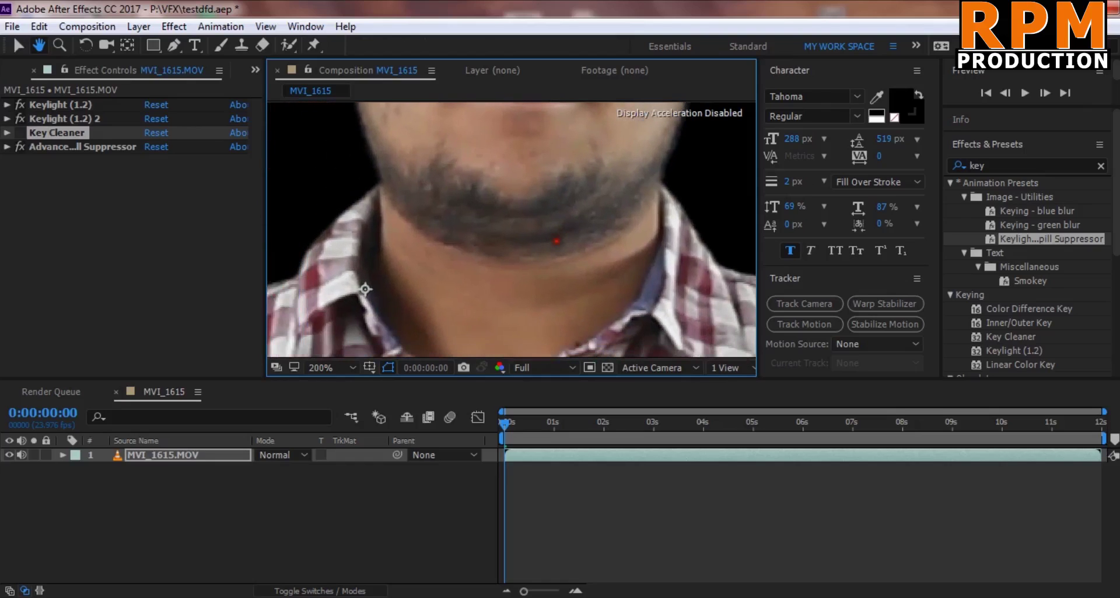
{"action": "left_click", "coordinate": [340, 368]}
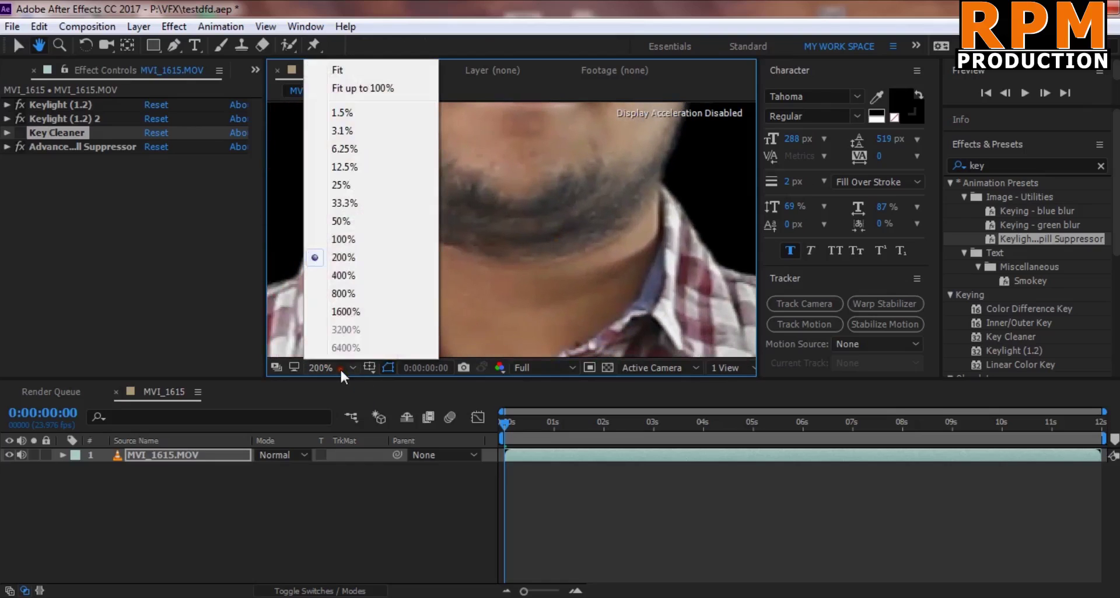
{"action": "left_click", "coordinate": [342, 221]}
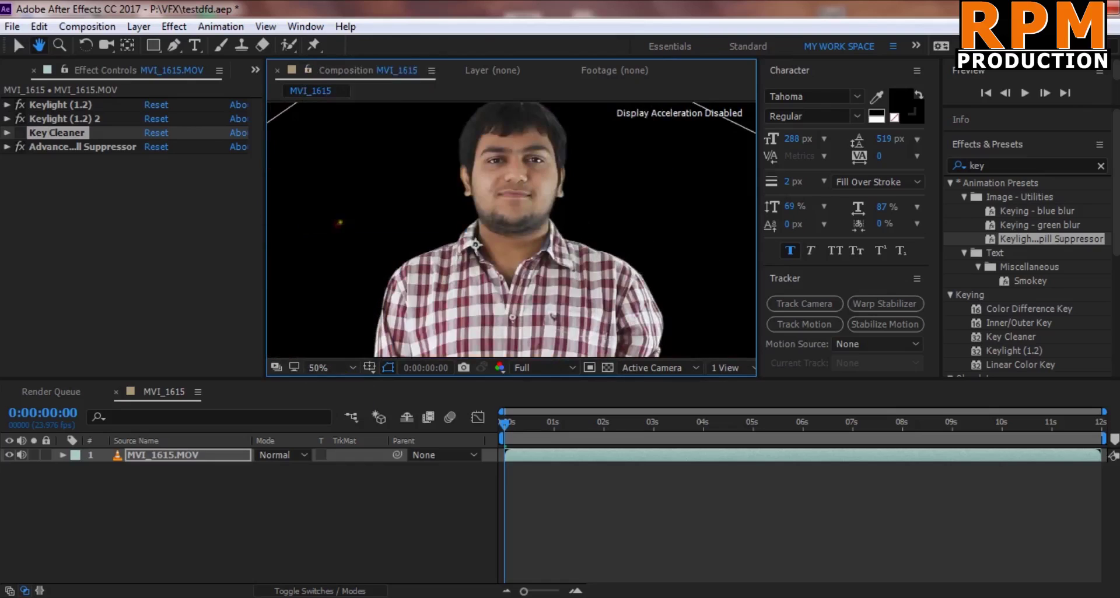
{"action": "left_click", "coordinate": [327, 368]}
{"action": "left_click", "coordinate": [342, 185]}
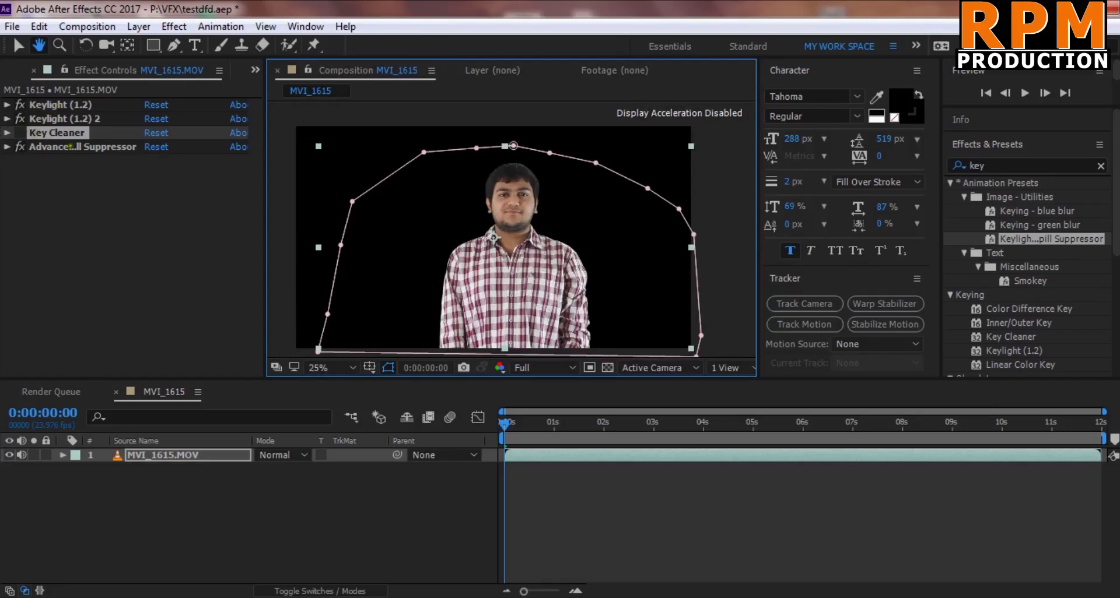
Review the Key Cleaner settings, collapse them, and expand the Advanced Spill Suppressor settings.
{"action": "left_click", "coordinate": [7, 133]}
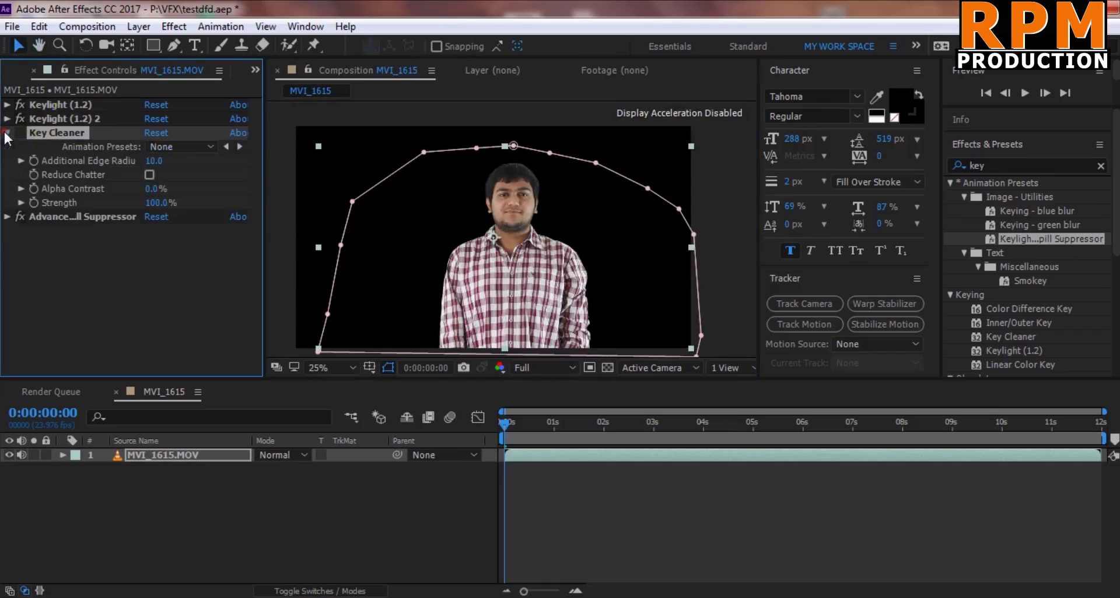
{"action": "left_click", "coordinate": [7, 133]}
{"action": "left_click", "coordinate": [7, 146]}
{"action": "left_click", "coordinate": [245, 508]}
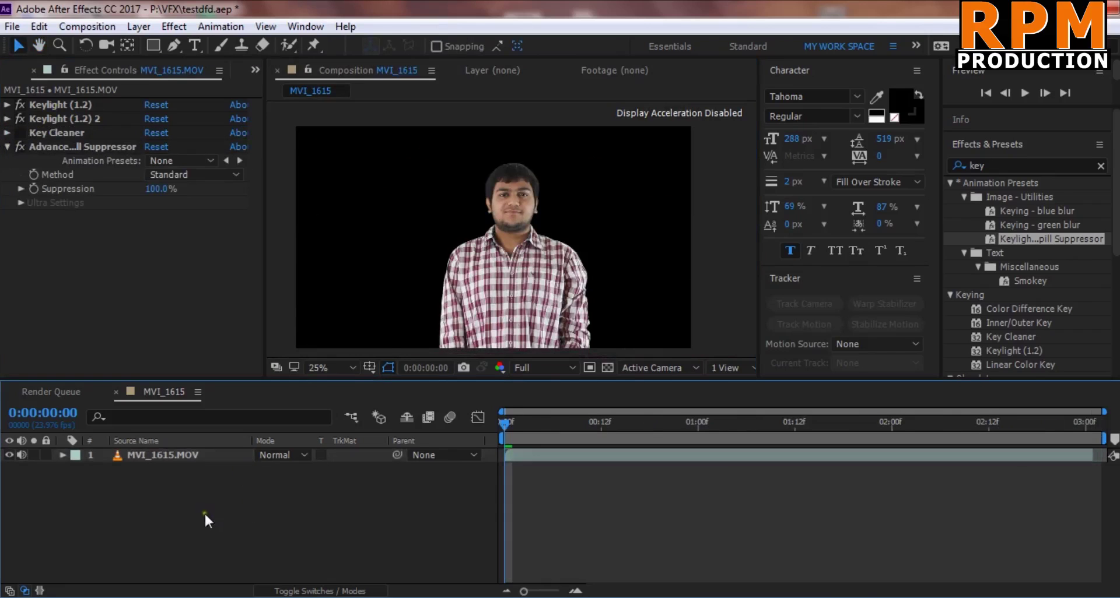
{"action": "mouse_move", "coordinate": [285, 596]}
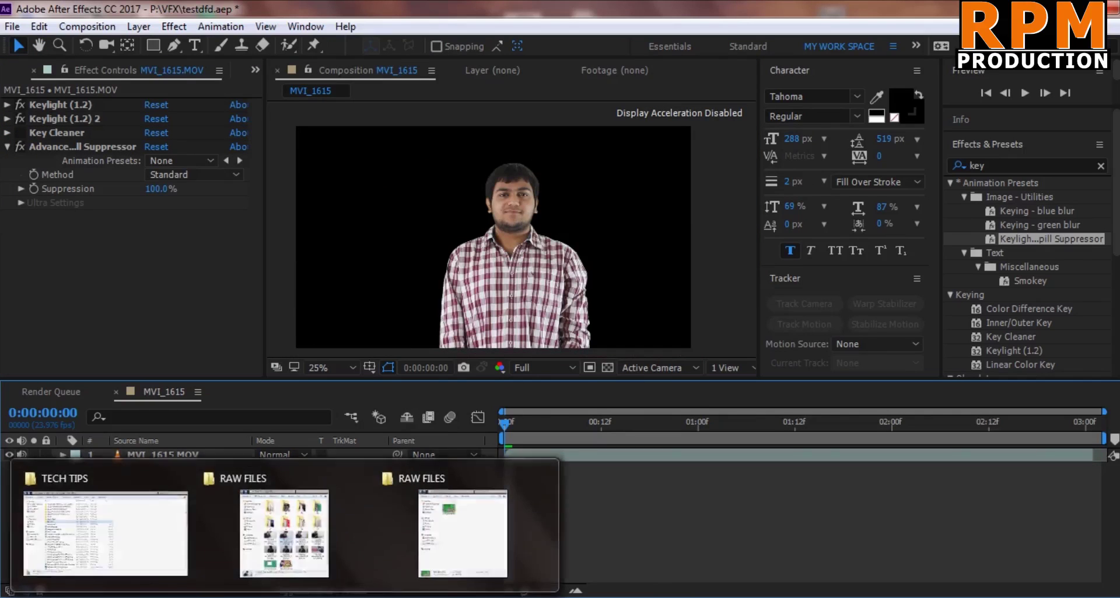
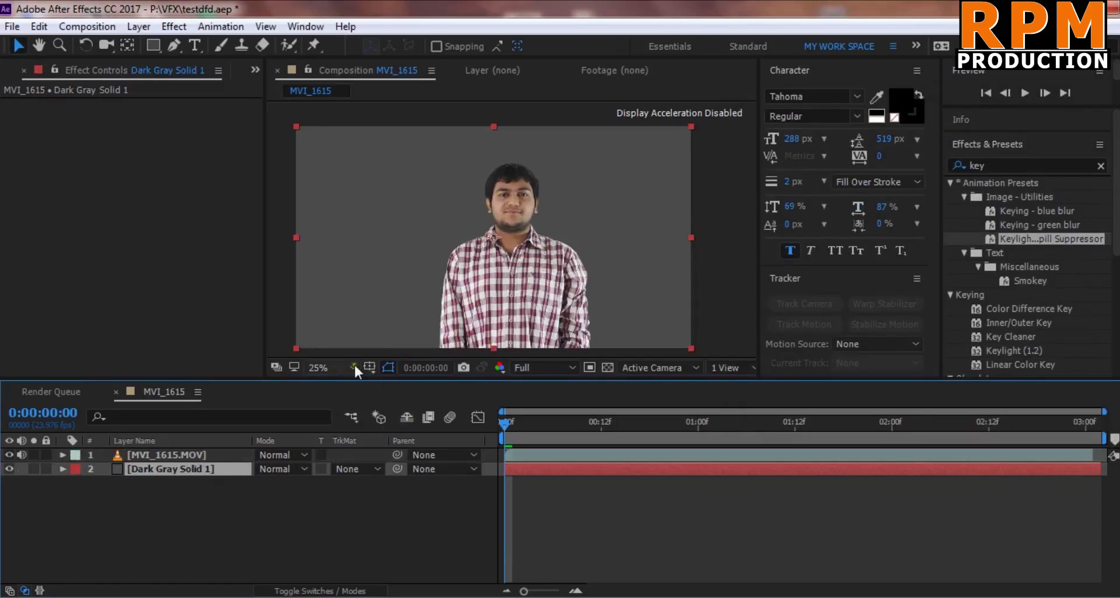
Inspect the man's keyed edges against the dark gray solid at 100%, and return the view to 25%.
{"action": "left_click", "coordinate": [352, 367]}
{"action": "left_click", "coordinate": [350, 240]}
{"action": "left_click_drag", "start_coordinate": [347, 243], "coordinate": [432, 342]}
{"action": "left_click_drag", "start_coordinate": [444, 170], "coordinate": [448, 139]}
{"action": "left_click", "coordinate": [341, 368]}
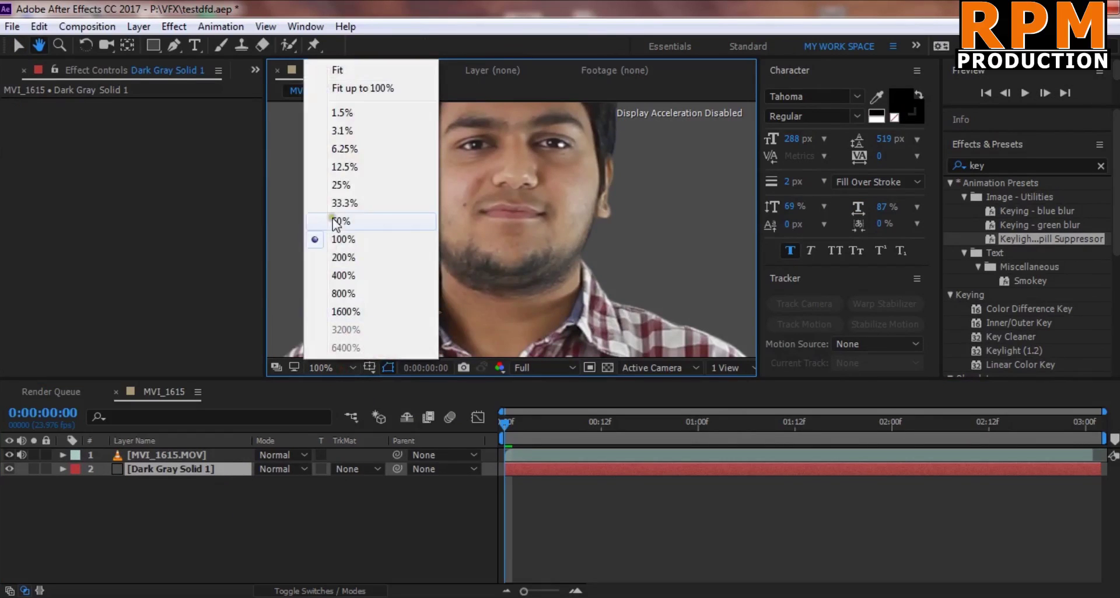
{"action": "left_click", "coordinate": [342, 185]}
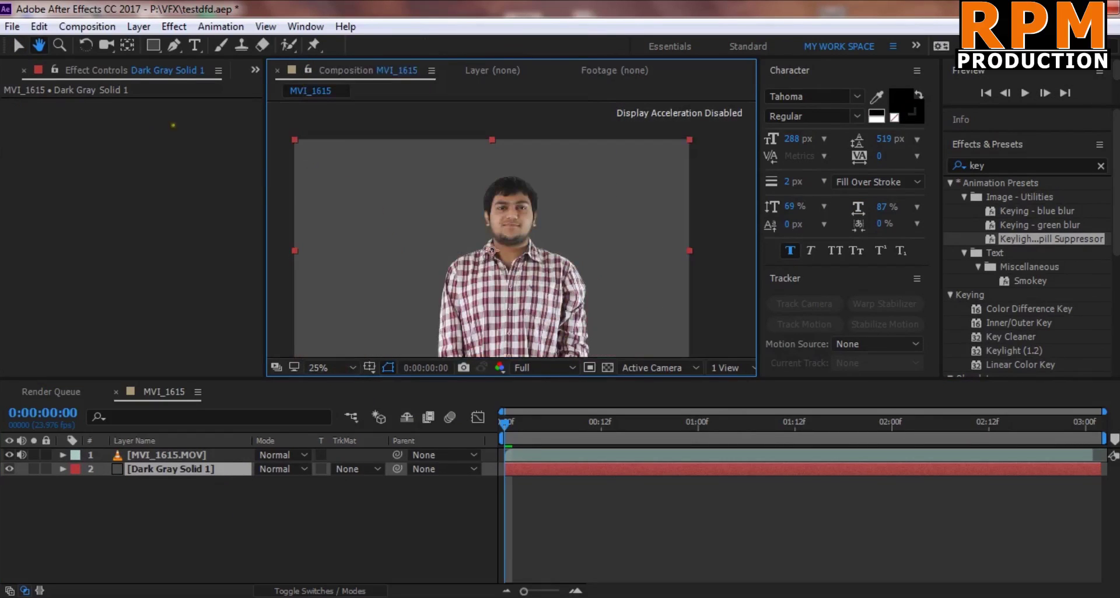
Select the MVI_1615.MOV layer and scrub through its opening frames to check the key, ending at 0:00:00:00.
{"action": "left_click", "coordinate": [506, 431]}
{"action": "key", "text": "apostrophe"}
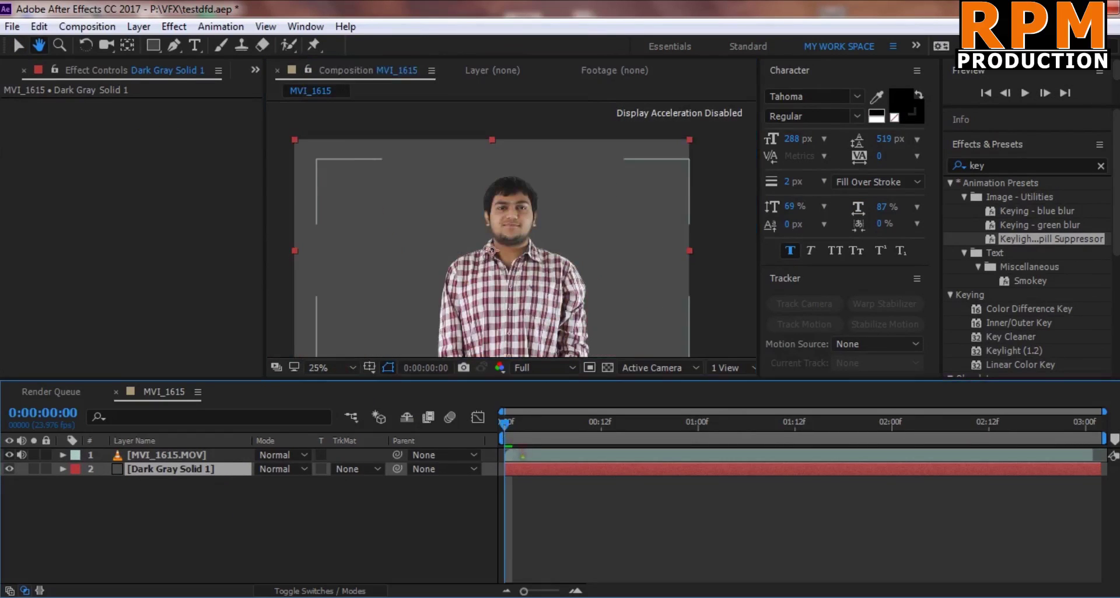
{"action": "key", "text": "v"}
{"action": "left_click", "coordinate": [537, 457]}
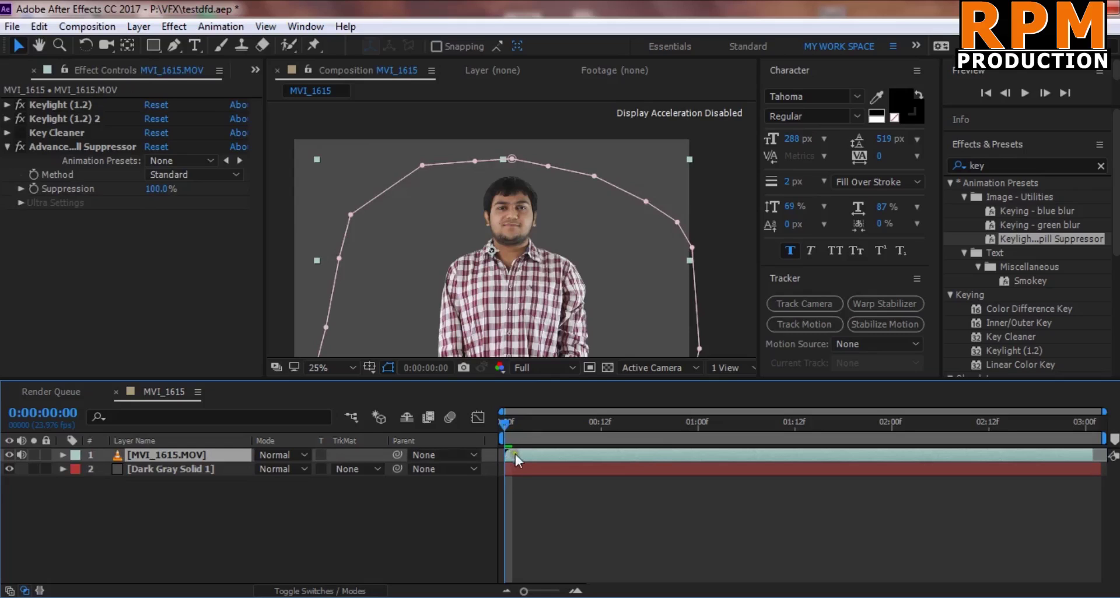
{"action": "mouse_move", "coordinate": [503, 426]}
{"action": "left_mouse_down"}
{"action": "mouse_move", "coordinate": [549, 425]}
{"action": "mouse_move", "coordinate": [501, 424]}
{"action": "left_mouse_up"}
Examine the edges of the man's head at 50% and 100%, and recentre the whole frame at 25%.
{"action": "left_click", "coordinate": [345, 369]}
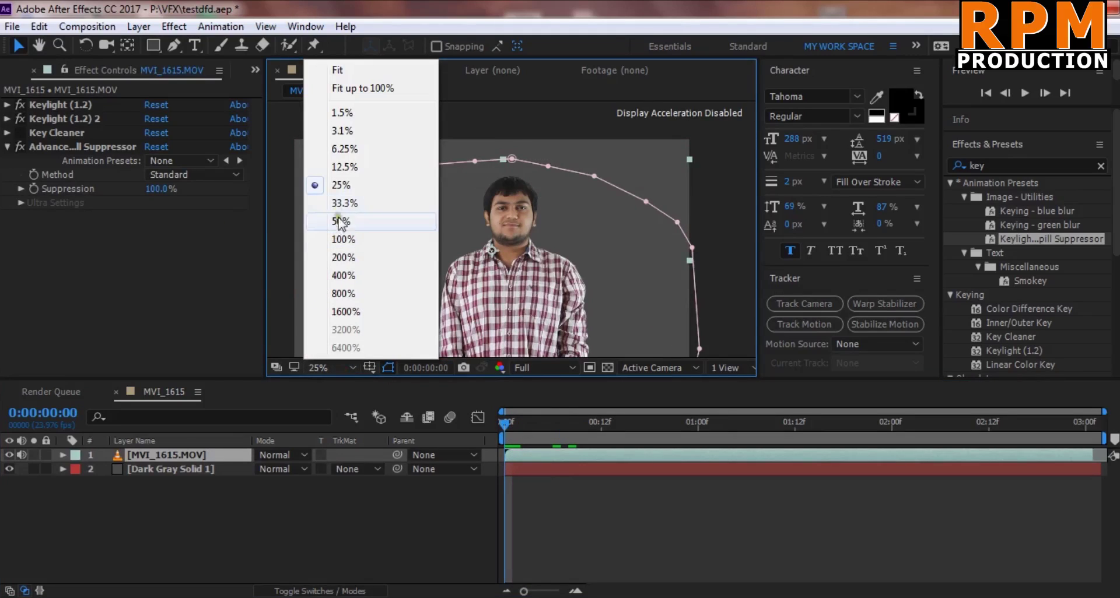
{"action": "left_click", "coordinate": [340, 223]}
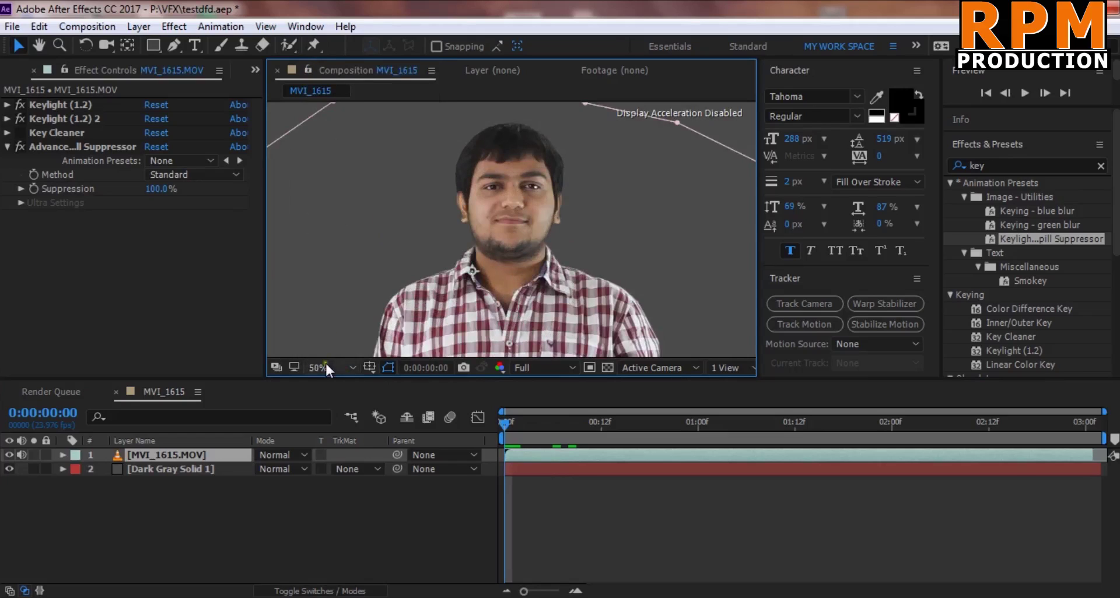
{"action": "left_click", "coordinate": [324, 361]}
{"action": "left_click", "coordinate": [355, 241]}
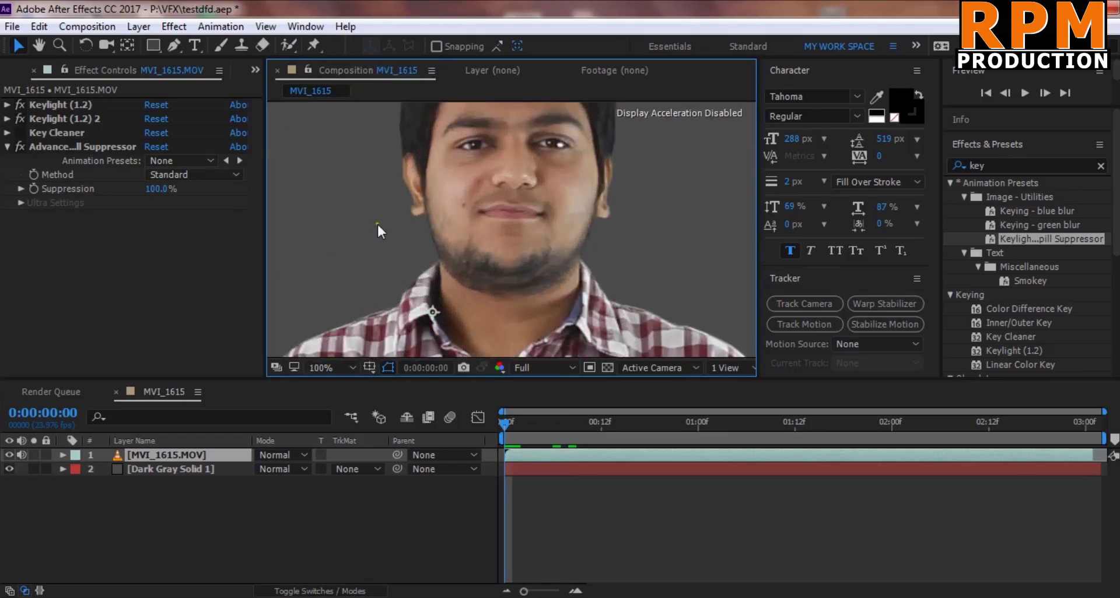
{"action": "key", "text": "h"}
{"action": "left_click_drag", "start_coordinate": [377, 224], "coordinate": [330, 312]}
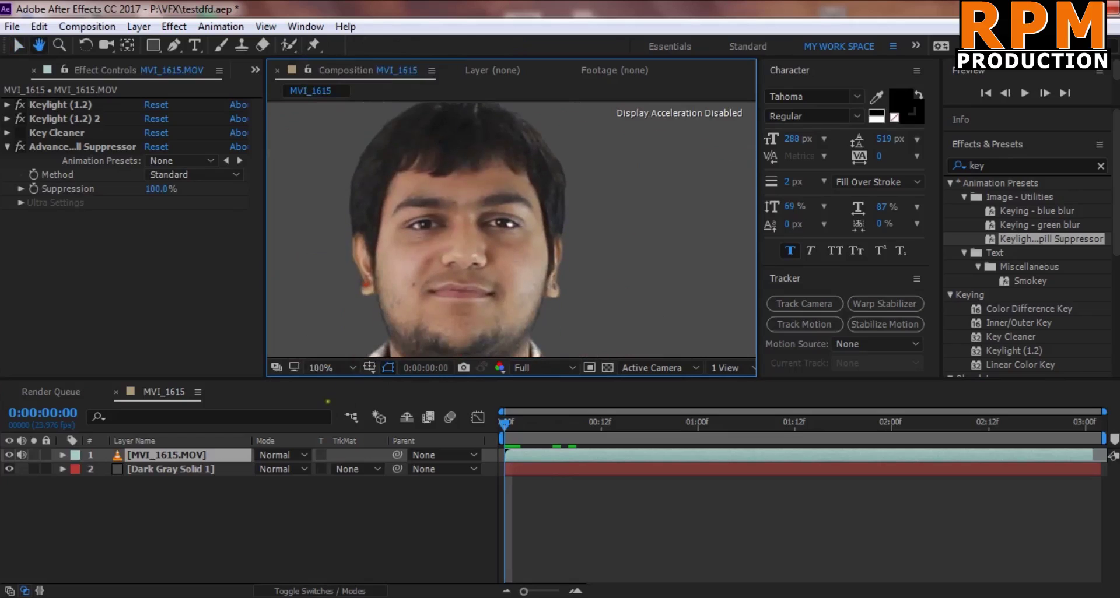
{"action": "left_click", "coordinate": [332, 366]}
{"action": "left_click", "coordinate": [337, 184]}
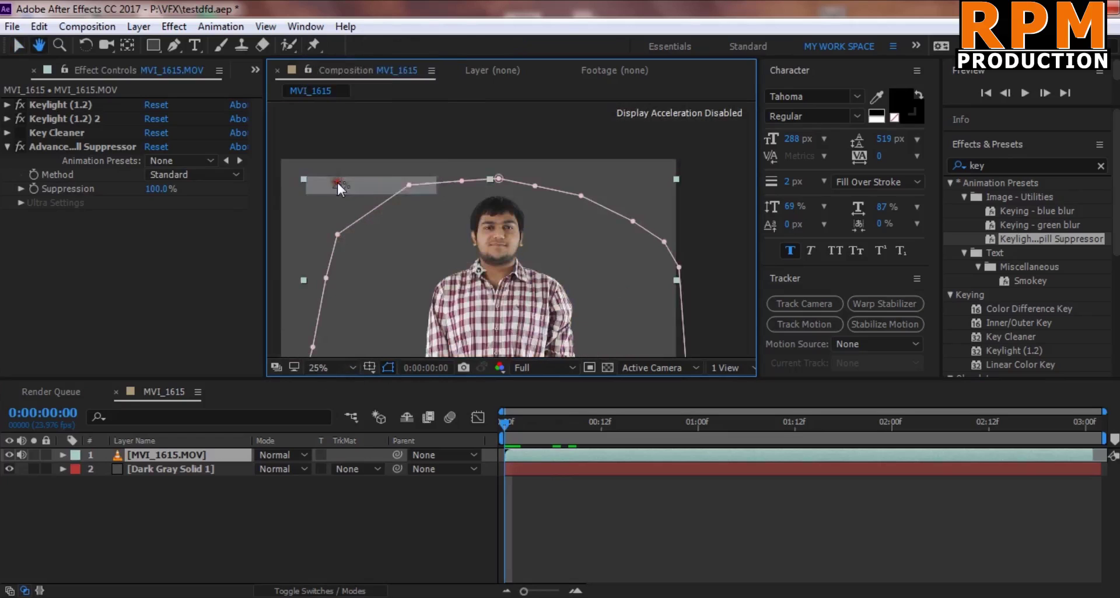
{"action": "left_click_drag", "start_coordinate": [447, 338], "coordinate": [466, 301]}
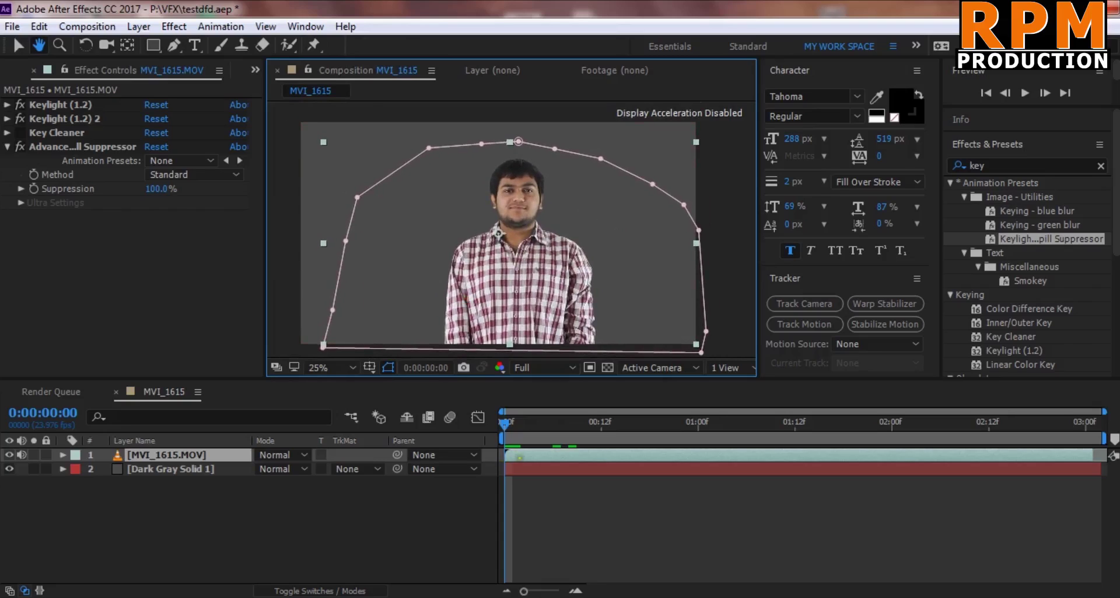
{"action": "key", "text": "v"}
{"action": "left_click", "coordinate": [519, 454]}
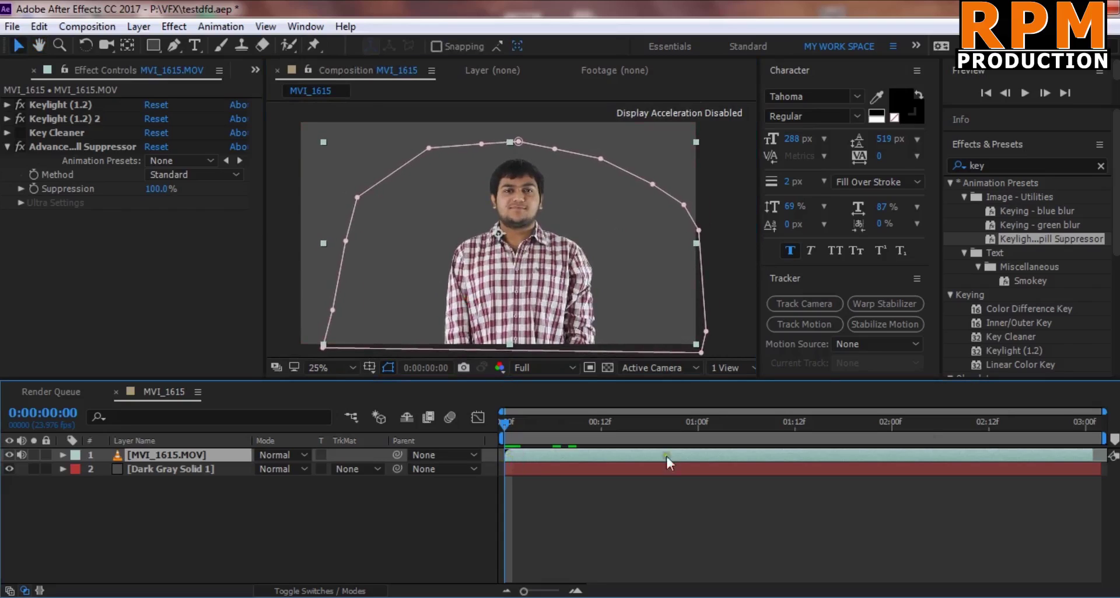
{"action": "left_click", "coordinate": [264, 511]}
{"action": "key", "text": "apostrophe"}
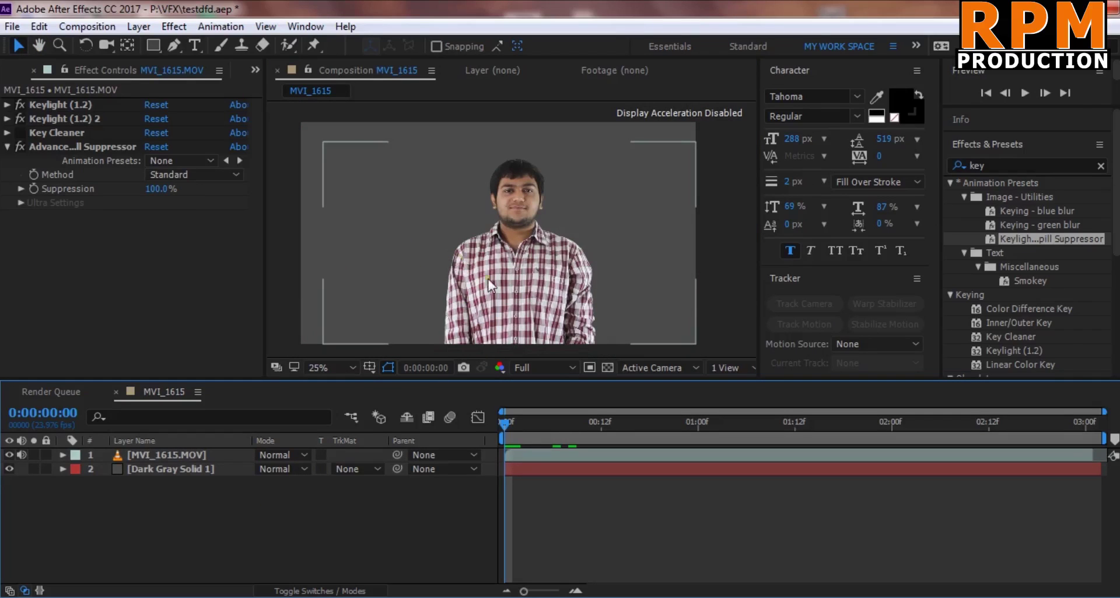
{"action": "key", "text": "apostrophe"}
Apply the Brightness & Contrast color correction effect to the MVI_1615.MOV layer.
{"action": "left_click", "coordinate": [165, 460]}
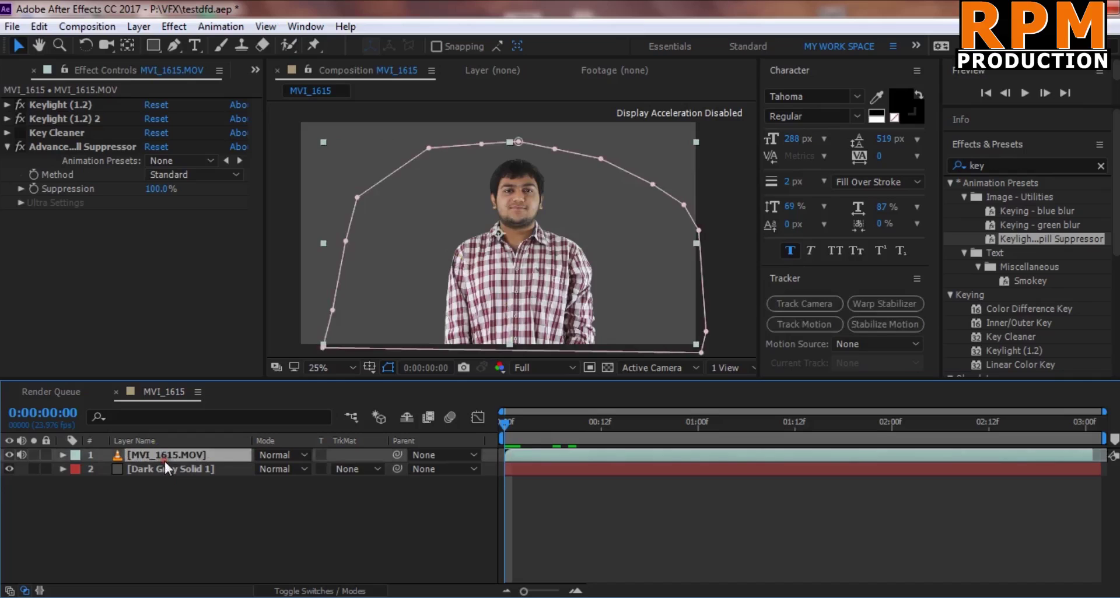
{"action": "left_click", "coordinate": [180, 30]}
{"action": "mouse_move", "coordinate": [242, 178]}
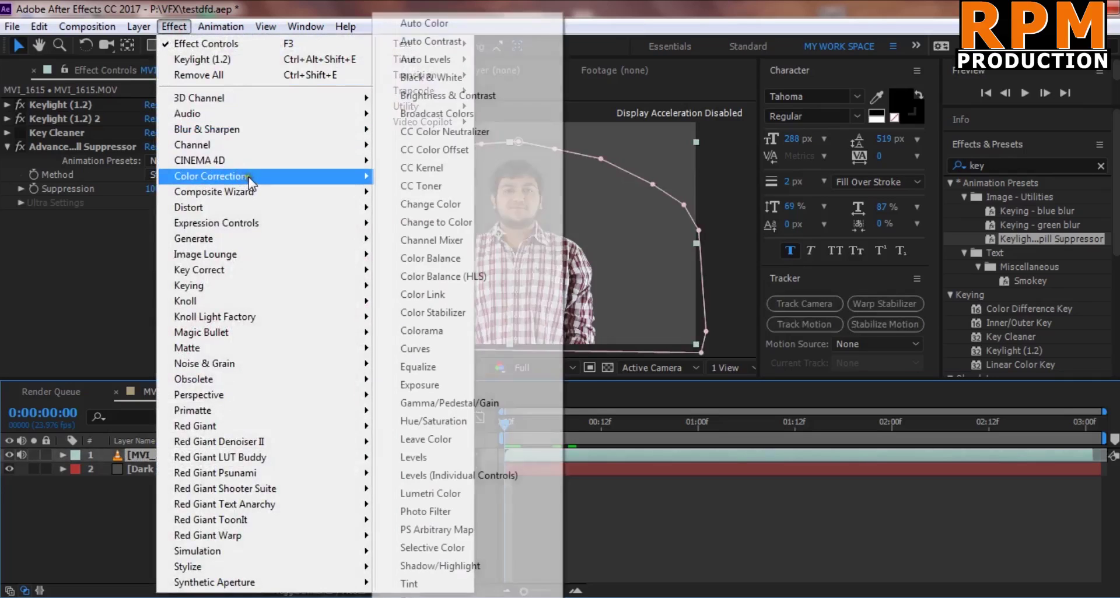
{"action": "left_click", "coordinate": [426, 96]}
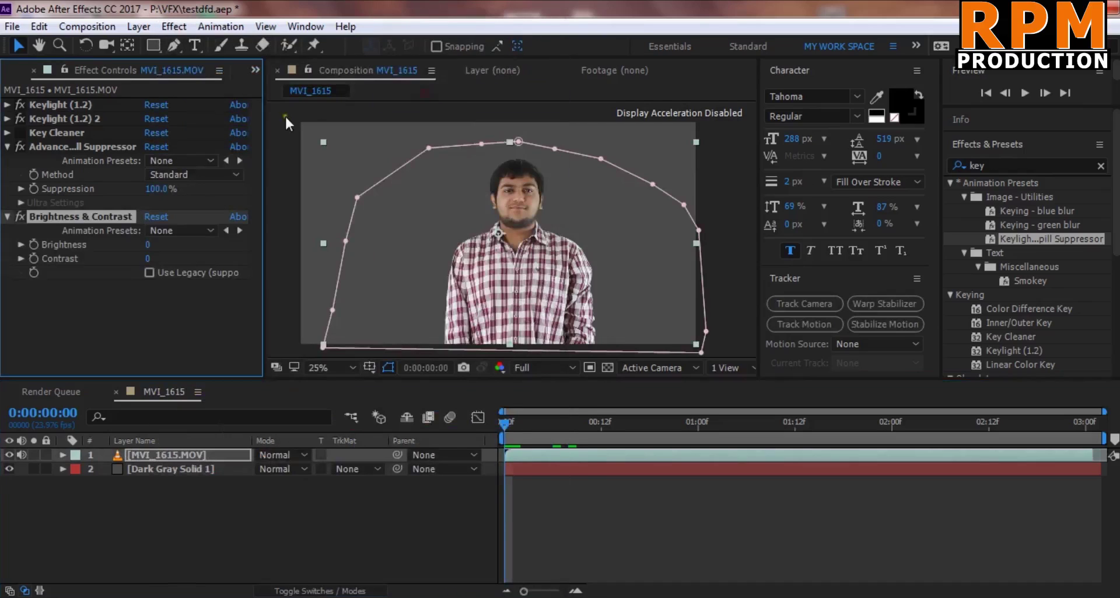
Raise the Brightness of the Brightness & Contrast effect slightly, collapse its settings, and deselect the layer.
{"action": "left_click", "coordinate": [20, 245]}
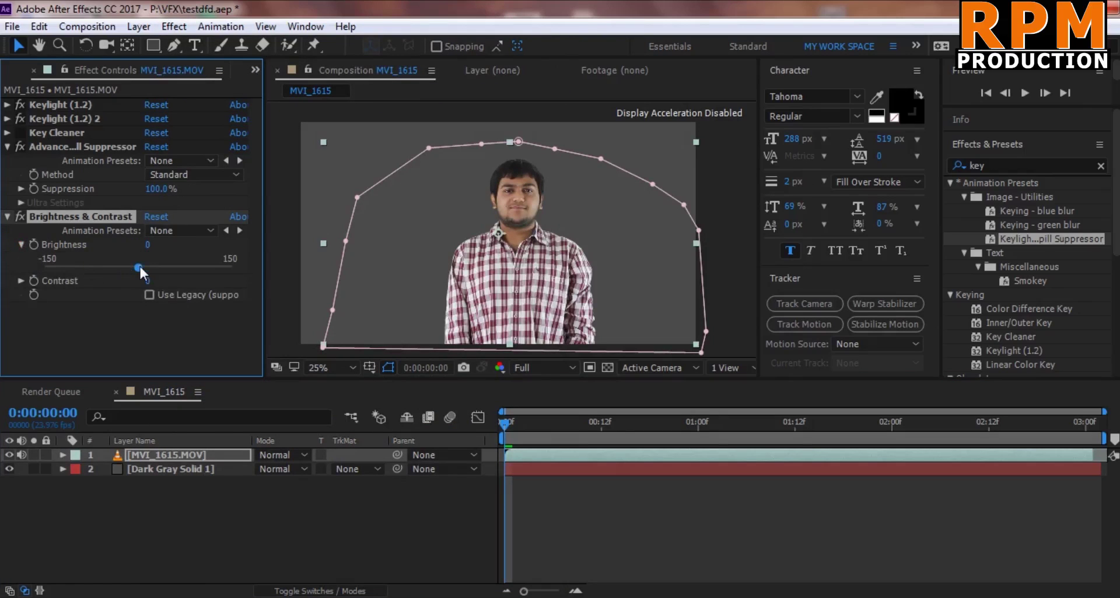
{"action": "left_click_drag", "start_coordinate": [139, 264], "coordinate": [152, 266]}
{"action": "left_click", "coordinate": [8, 217]}
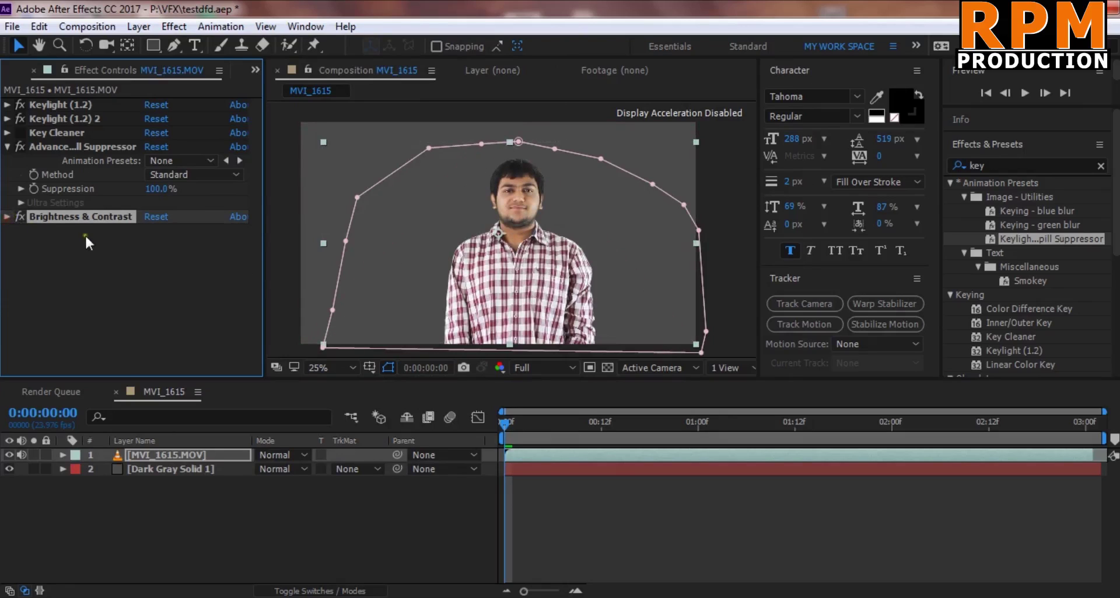
{"action": "left_click", "coordinate": [303, 518]}
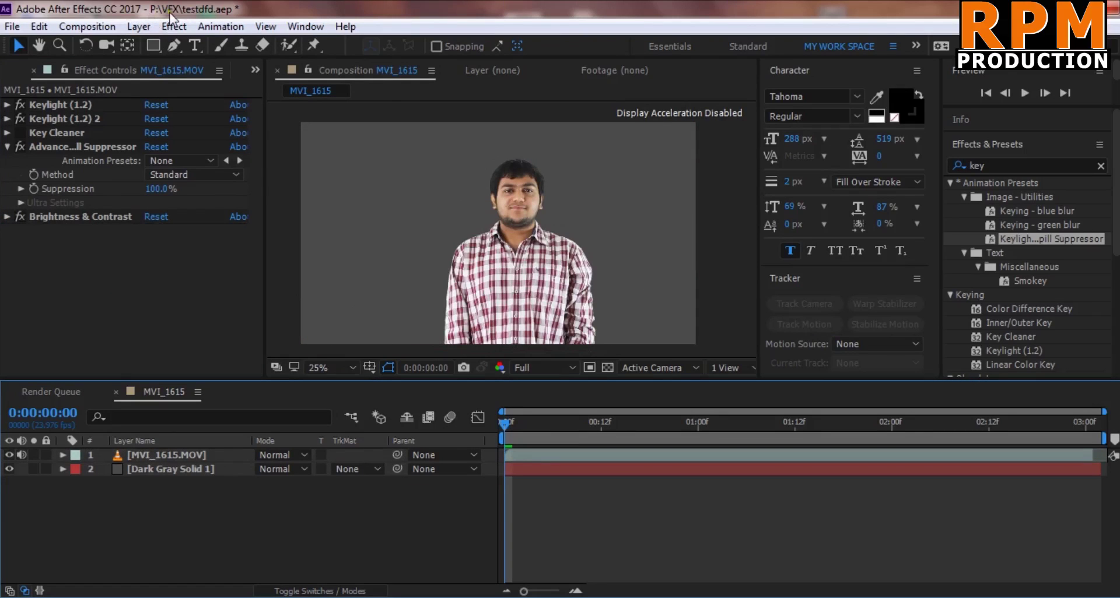
Save the project and send the MVI_1615 composition to the render queue with Pre-render.
{"action": "key", "text": "ctrl+s"}
{"action": "left_click", "coordinate": [82, 26]}
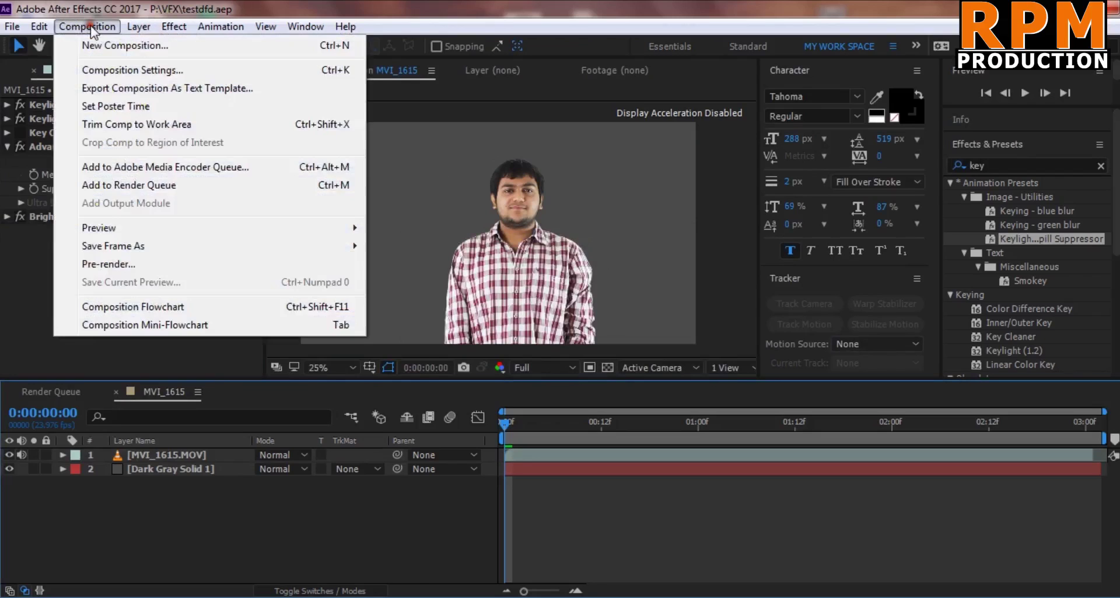
{"action": "mouse_move", "coordinate": [138, 26]}
{"action": "mouse_move", "coordinate": [88, 26]}
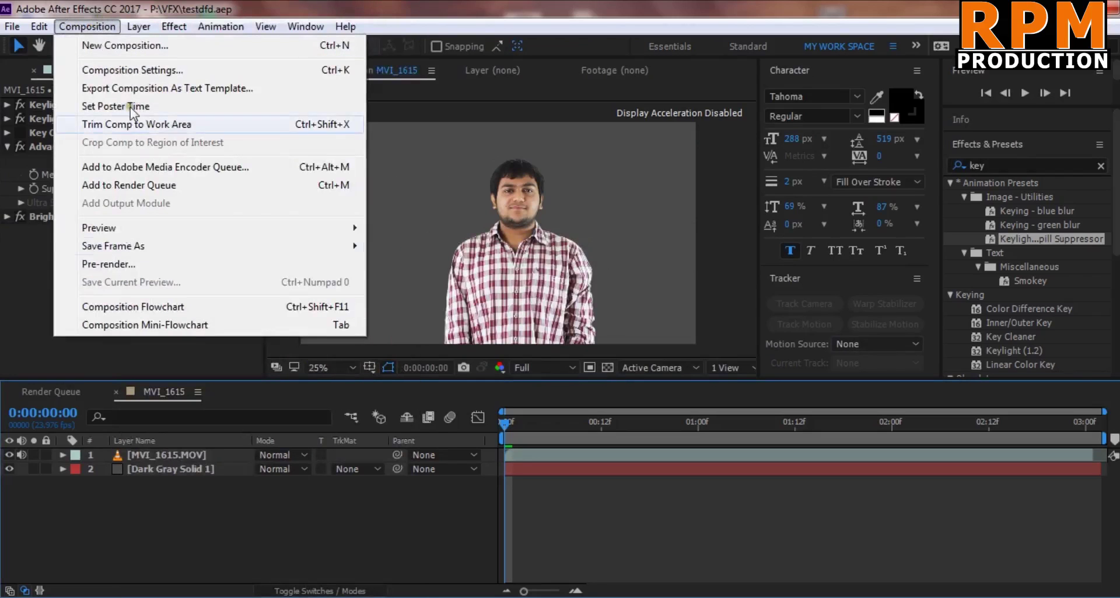
{"action": "left_click", "coordinate": [109, 263]}
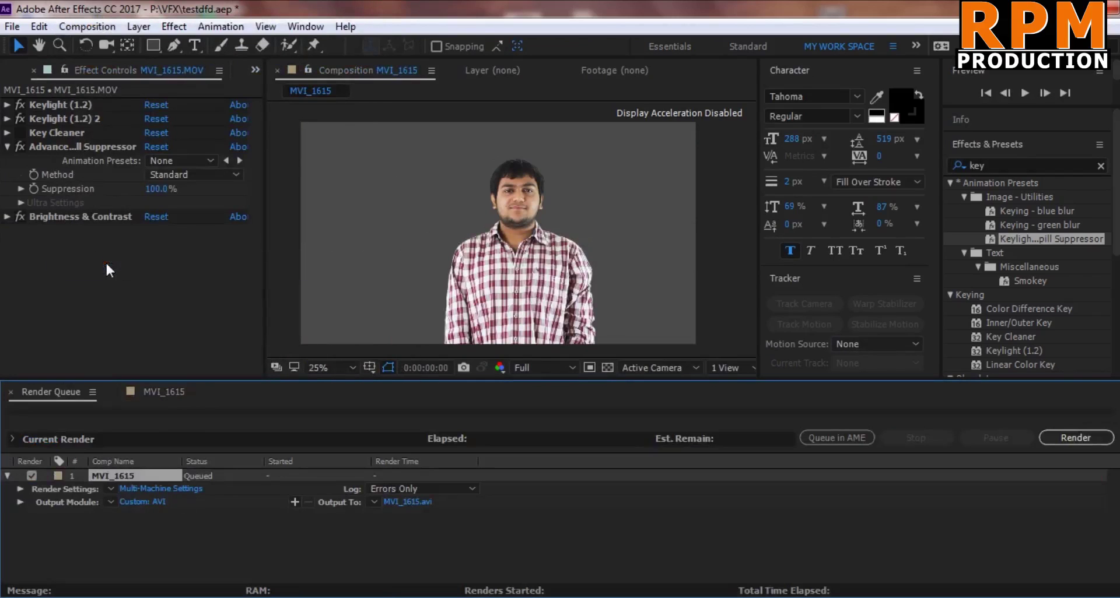
Set the format of the queued MVI_1615 item's output module to QuickTime.
{"action": "left_click", "coordinate": [150, 503]}
{"action": "left_click", "coordinate": [522, 103]}
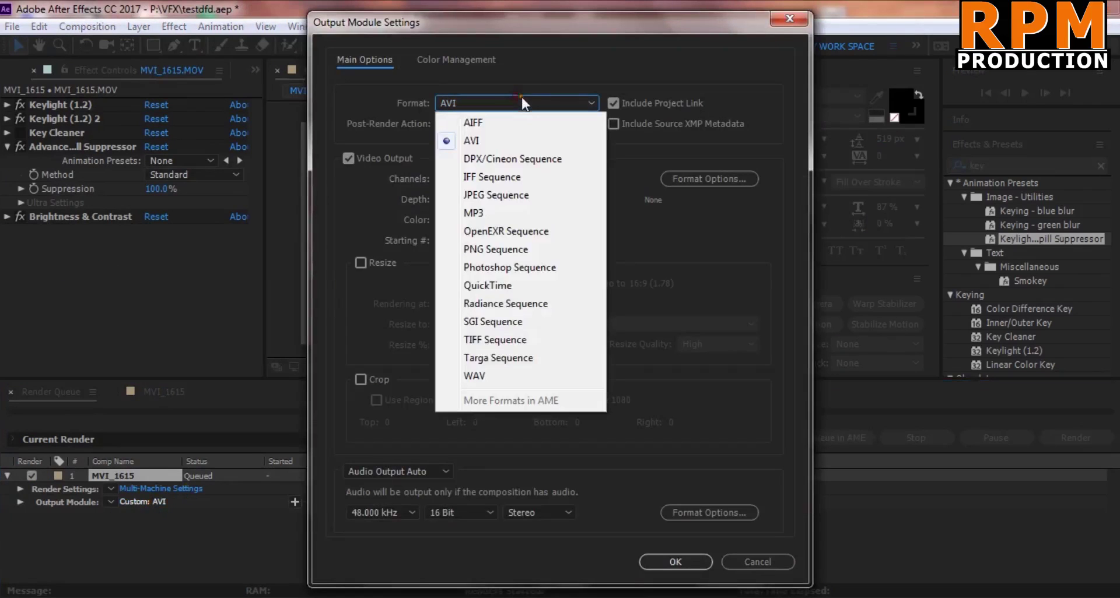
{"action": "left_click", "coordinate": [484, 286]}
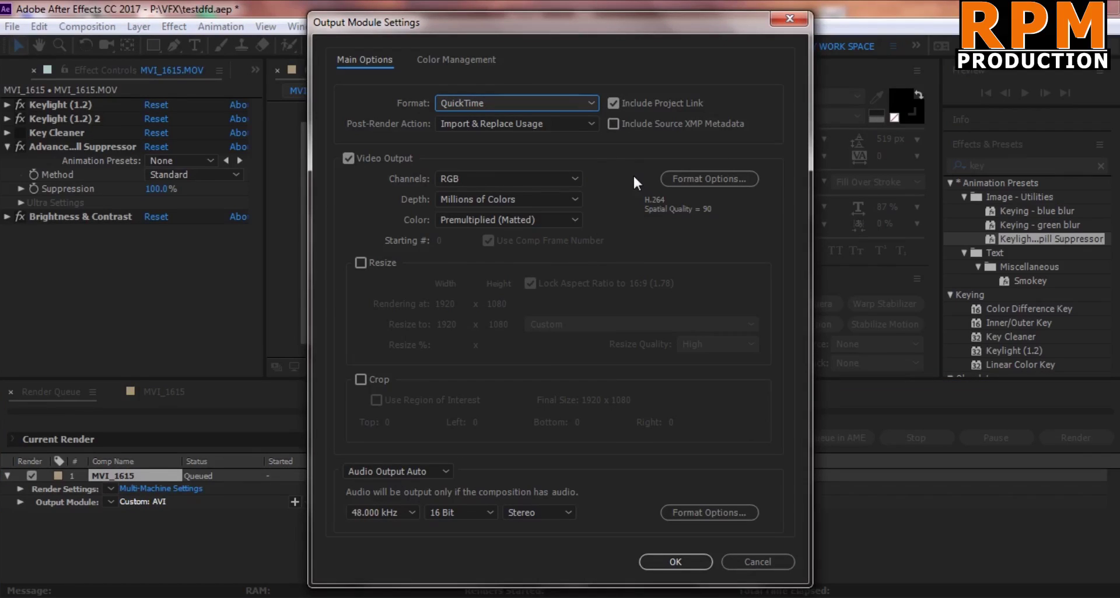
Check the QuickTime codec options, keep H.264 as the video codec, and accept the output module settings.
{"action": "left_click", "coordinate": [690, 179]}
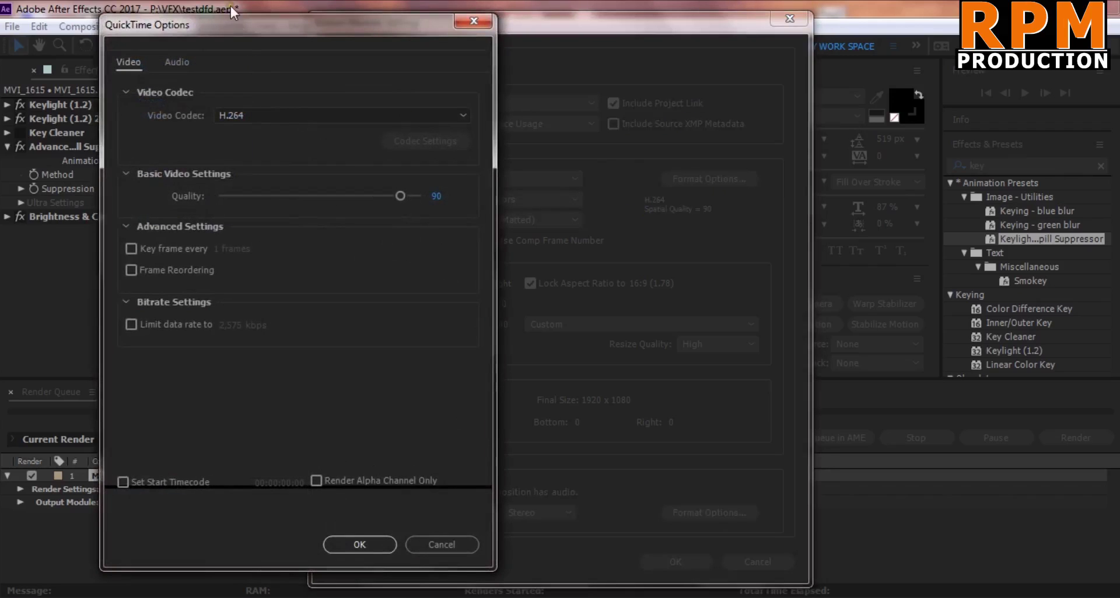
{"action": "left_click_drag", "start_coordinate": [230, 25], "coordinate": [447, 42]}
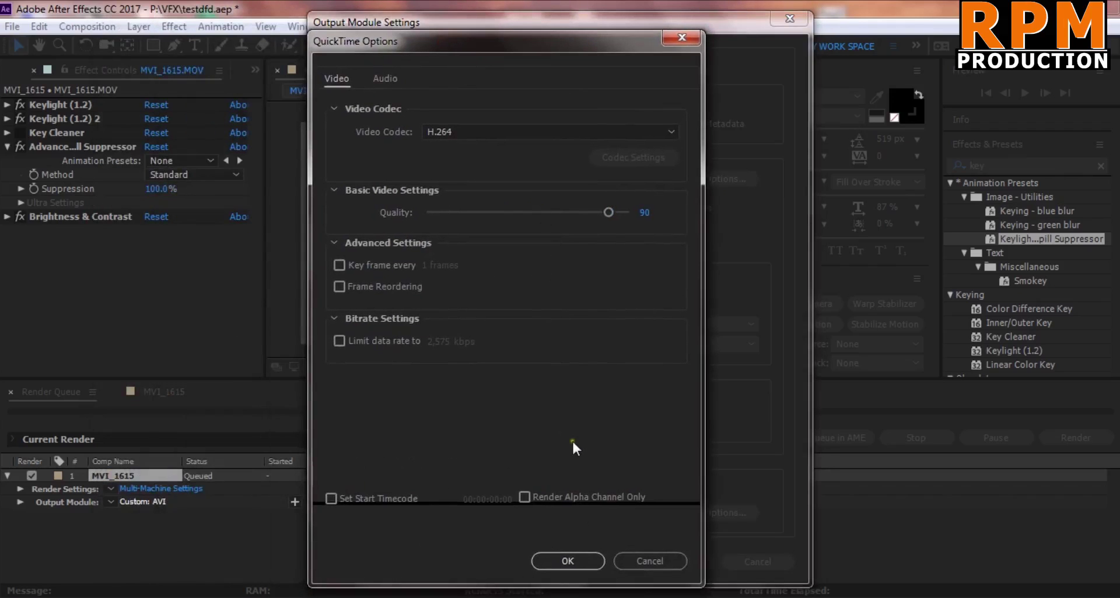
{"action": "left_click", "coordinate": [555, 557]}
{"action": "left_click_drag", "start_coordinate": [430, 40], "coordinate": [508, 82]}
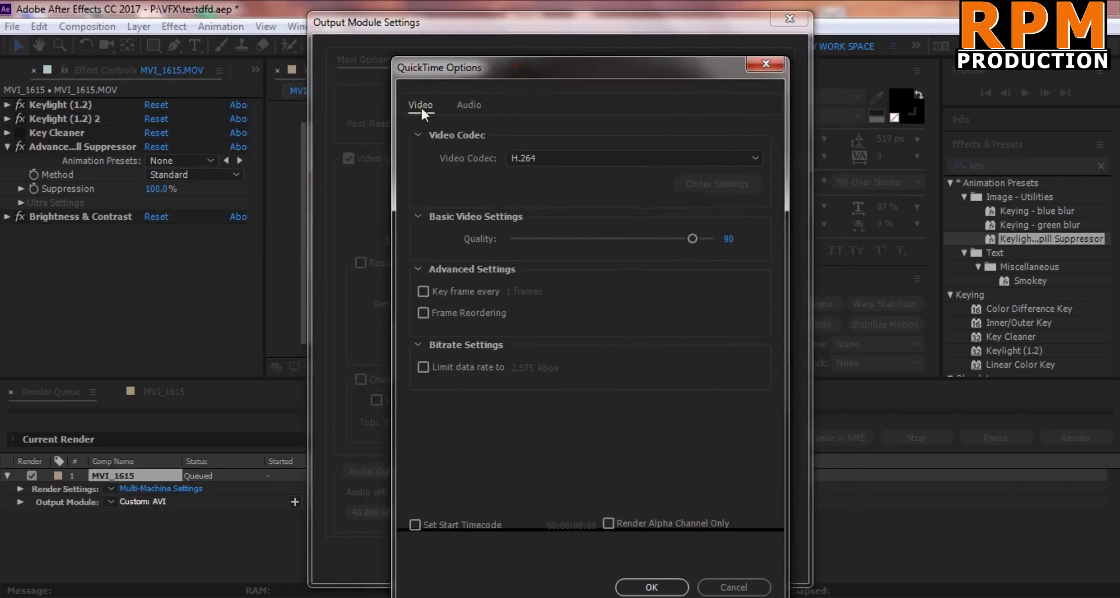
{"action": "left_click", "coordinate": [550, 160]}
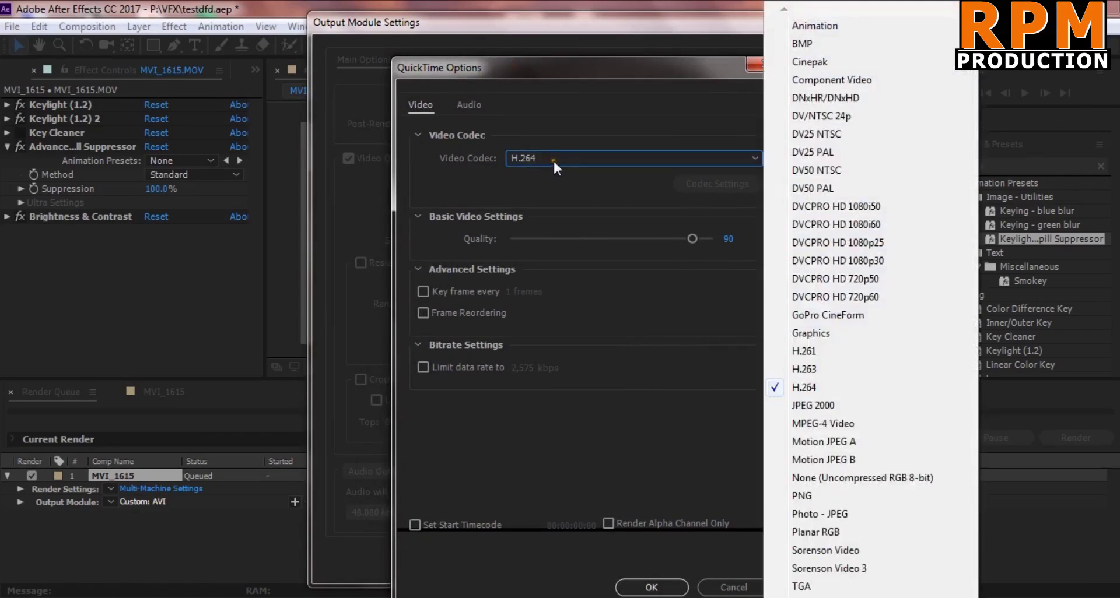
{"action": "left_click", "coordinate": [548, 158]}
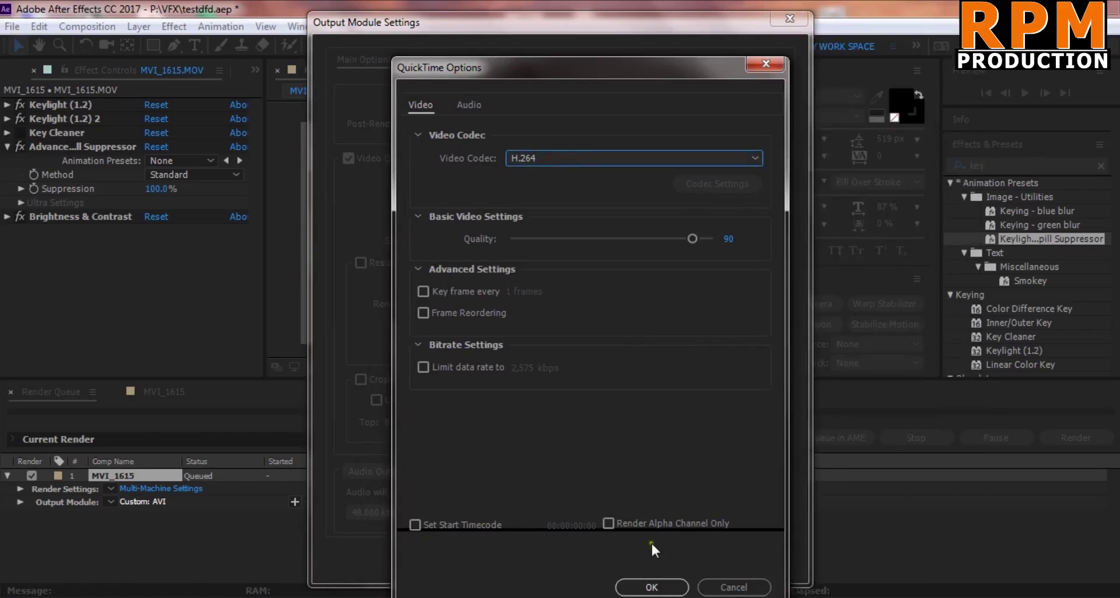
{"action": "left_click", "coordinate": [646, 585]}
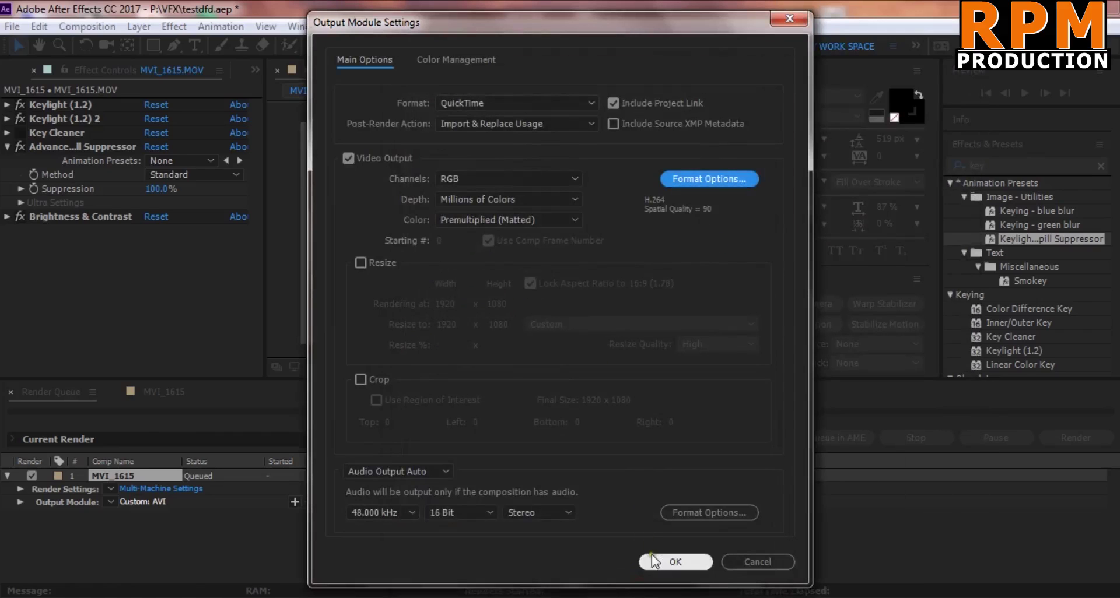
{"action": "left_click", "coordinate": [653, 561]}
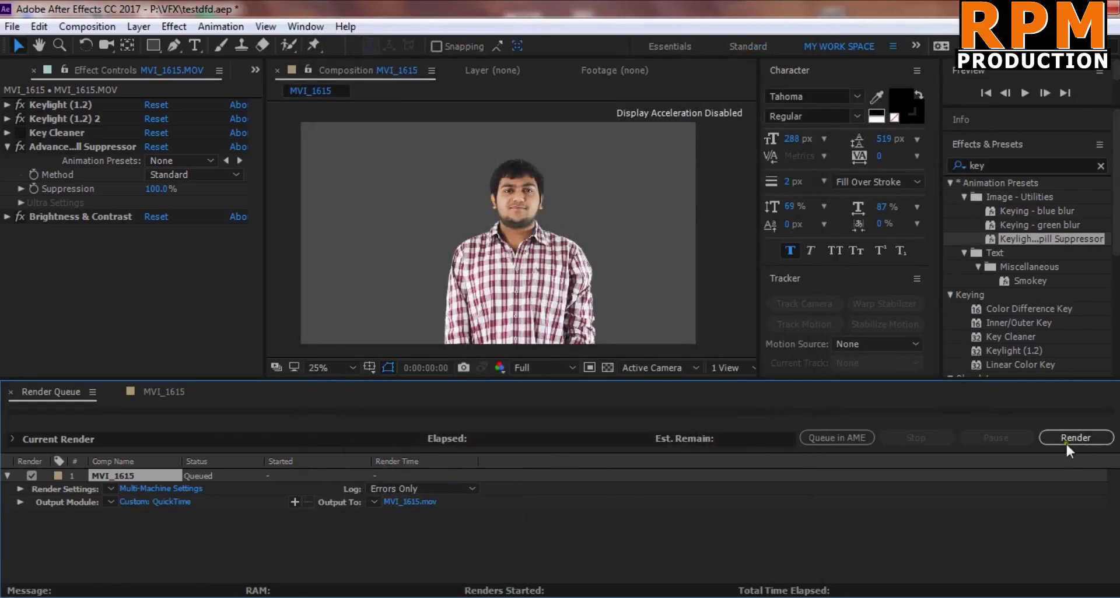
Set the output file to MVI_1615.mov on the ~RPM~ (P:) drive and render it, agreeing to turn off Skip Existing Files.
{"action": "left_click", "coordinate": [399, 500]}
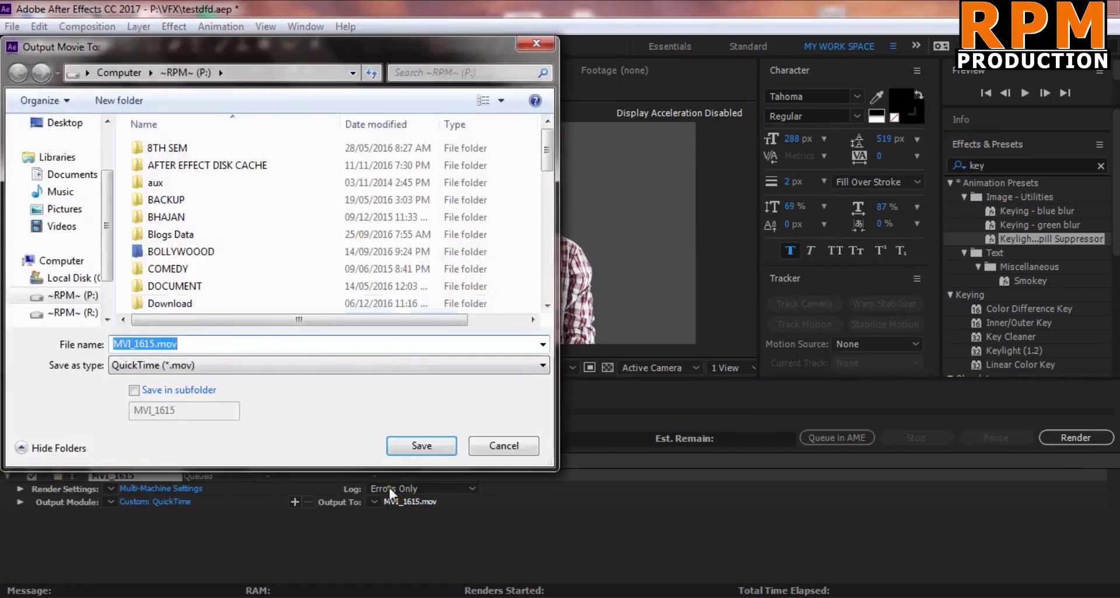
{"action": "left_click", "coordinate": [403, 448]}
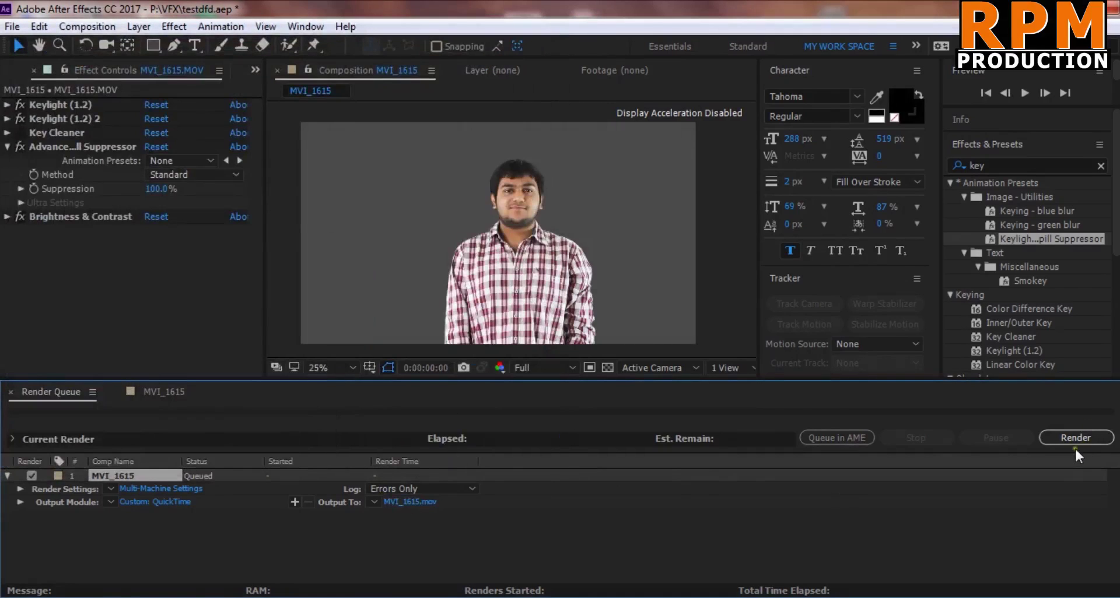
{"action": "left_click", "coordinate": [1079, 437]}
{"action": "left_click", "coordinate": [1073, 442]}
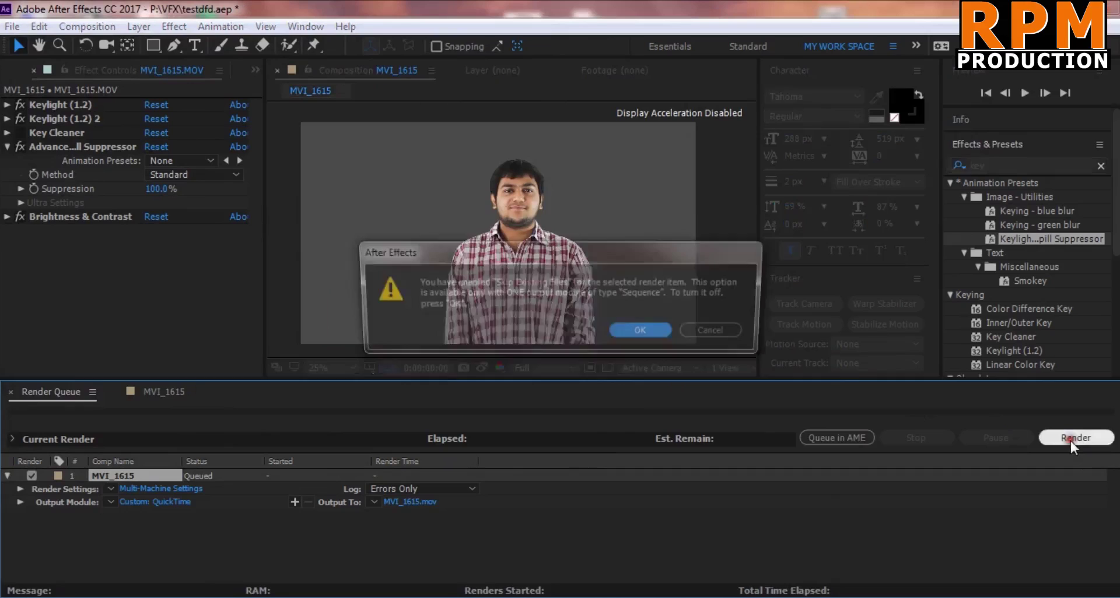
{"action": "left_click", "coordinate": [639, 329]}
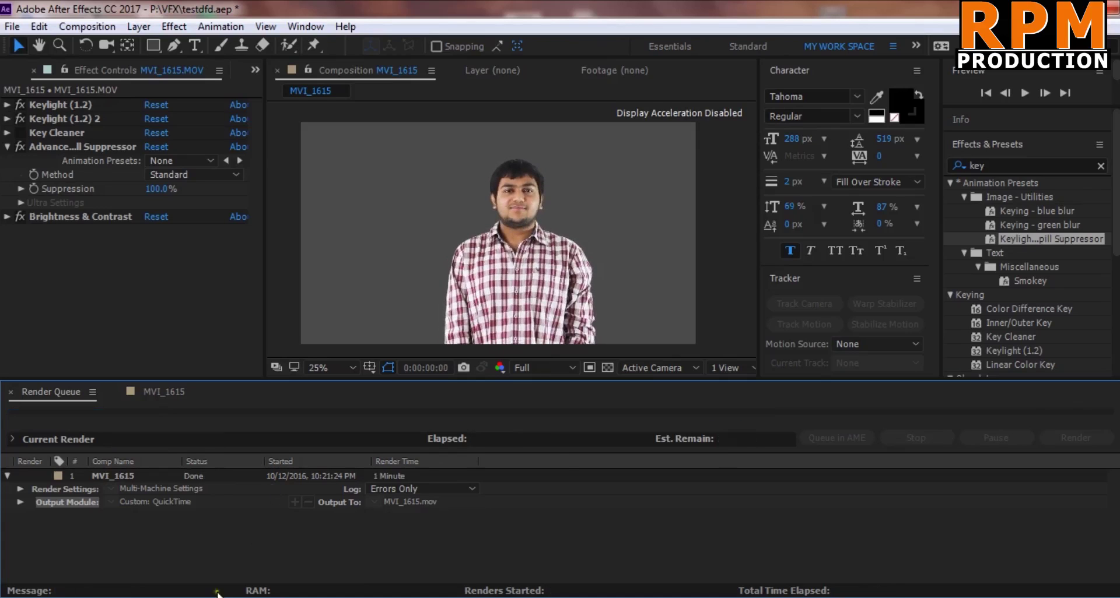
Switch to the open RAW FILES window in Windows Explorer and go to the ~RPM~ (P:) drive.
{"action": "mouse_move", "coordinate": [285, 597]}
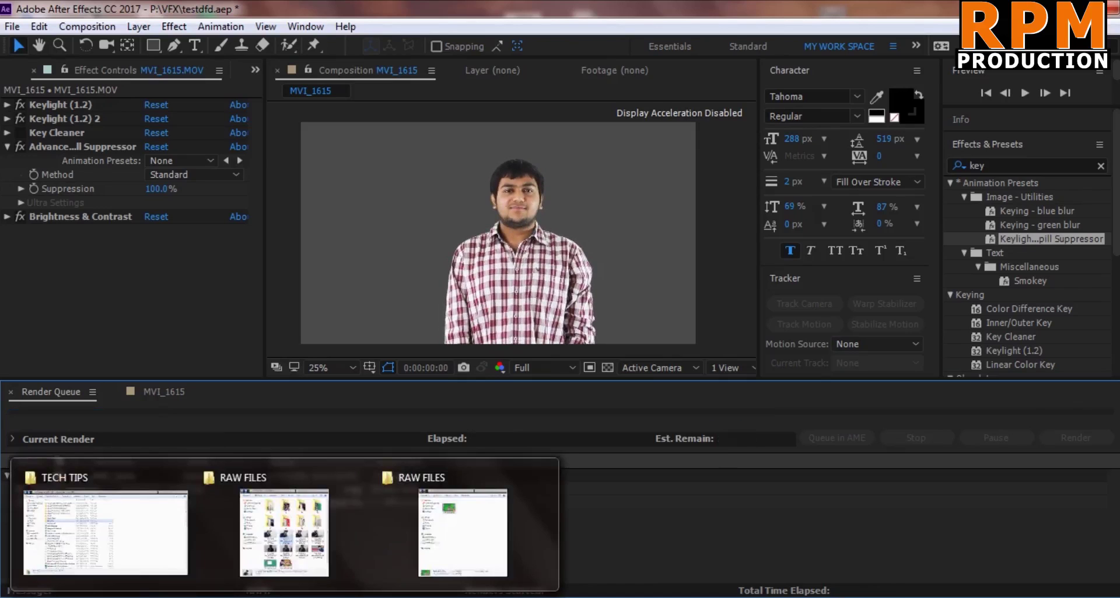
{"action": "left_click", "coordinate": [438, 532]}
{"action": "left_click", "coordinate": [466, 368]}
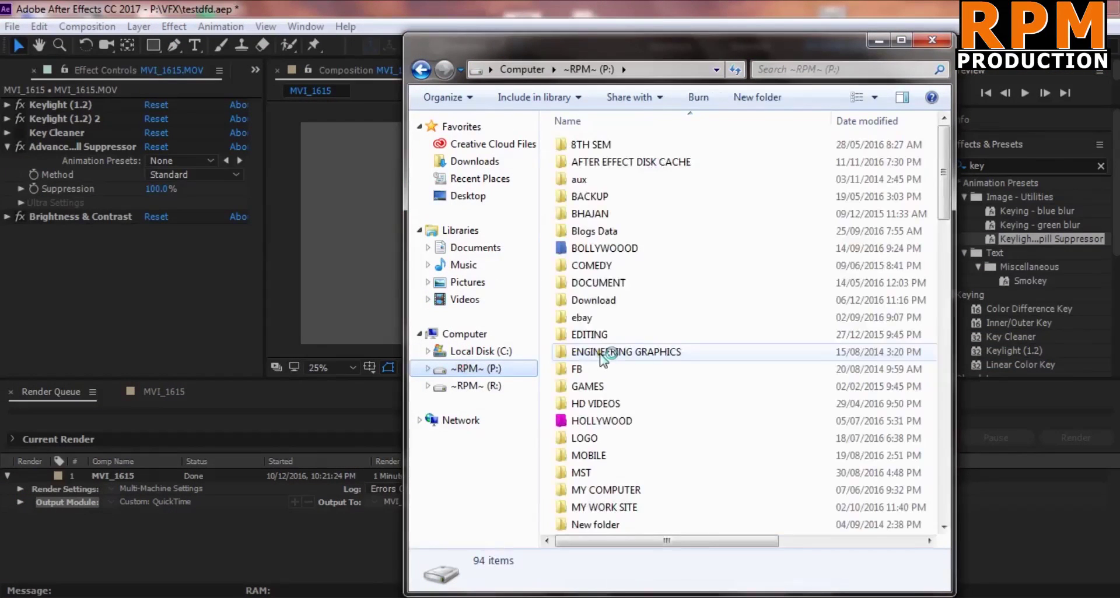
Find the rendered MVI_1615.mov on the P: drive and open it for playback.
{"action": "scroll", "coordinate": [624, 401], "scroll_direction": "down", "scroll_amount": 2}
{"action": "scroll", "coordinate": [624, 401], "scroll_direction": "down", "scroll_amount": 15}
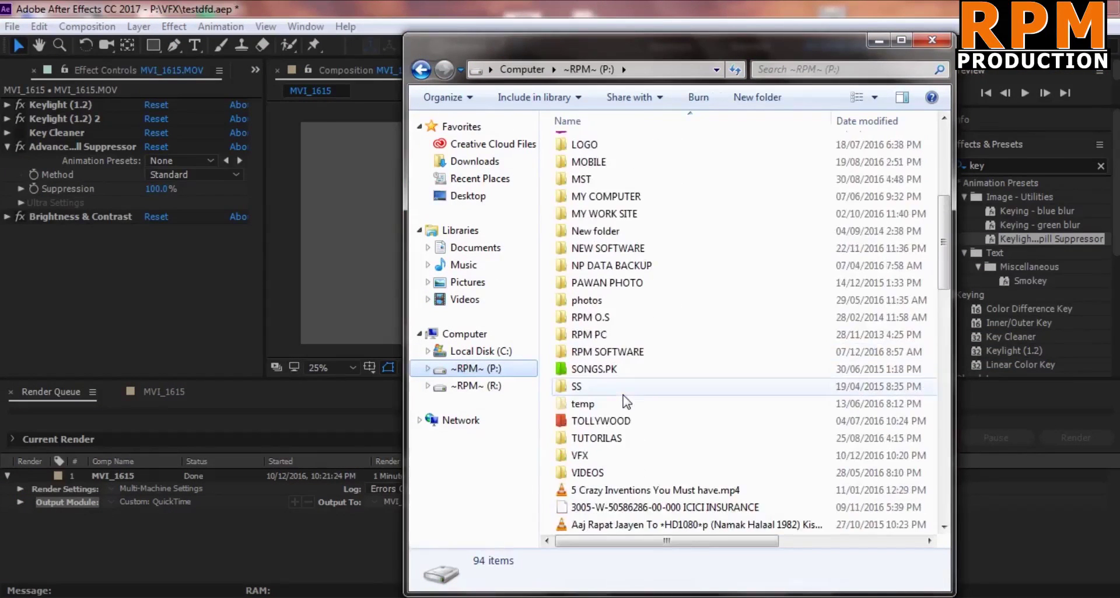
{"action": "left_click", "coordinate": [608, 456]}
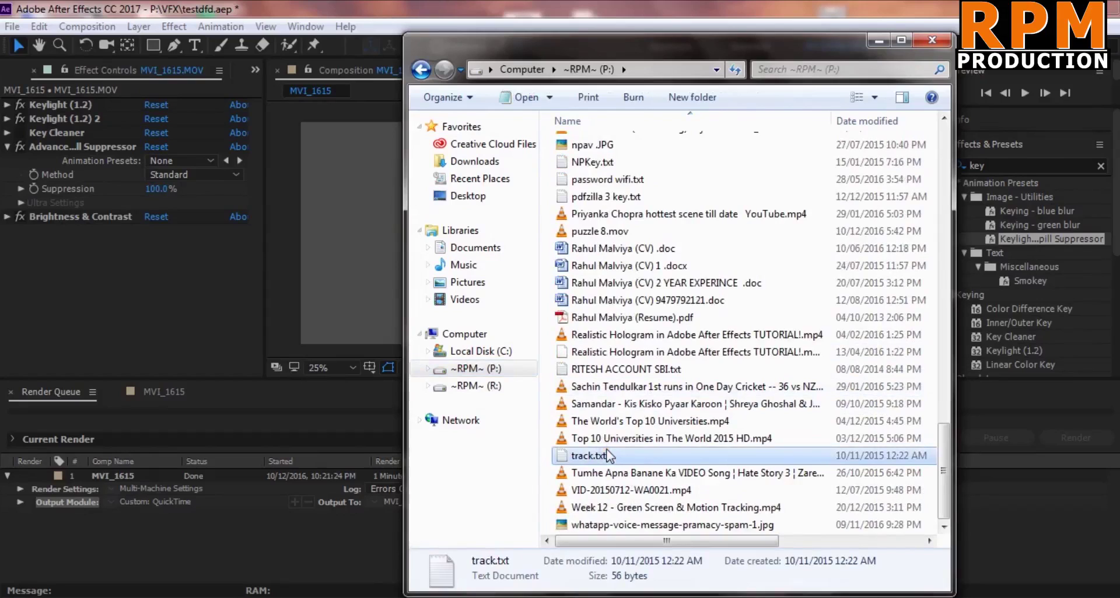
{"action": "key", "text": "m"}
{"action": "key", "text": "m"}
{"action": "key", "text": "m"}
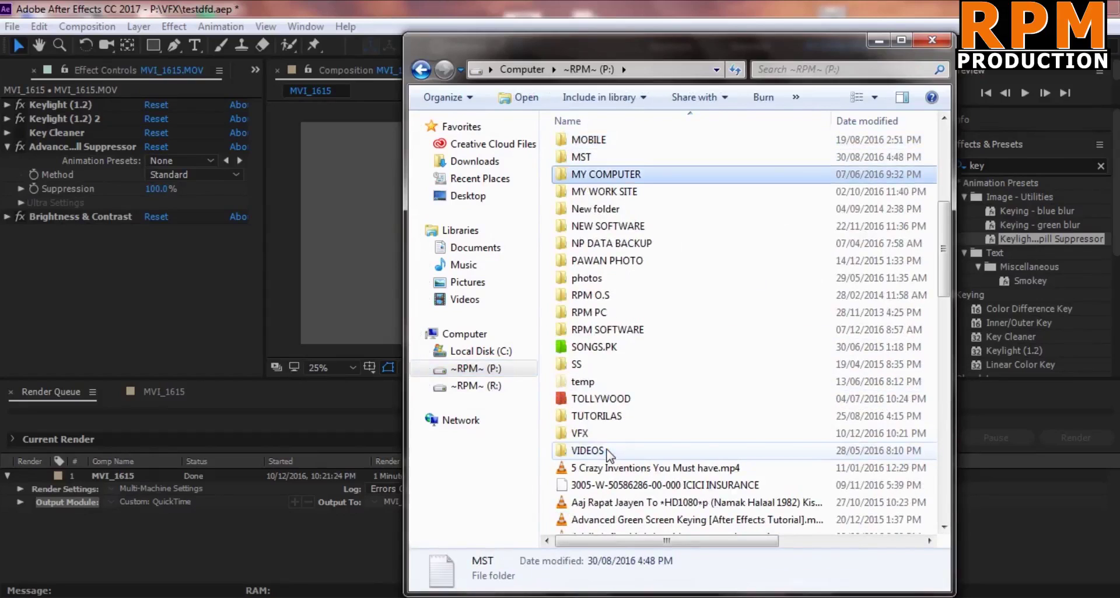
{"action": "key", "text": "m"}
{"action": "key", "text": "m"}
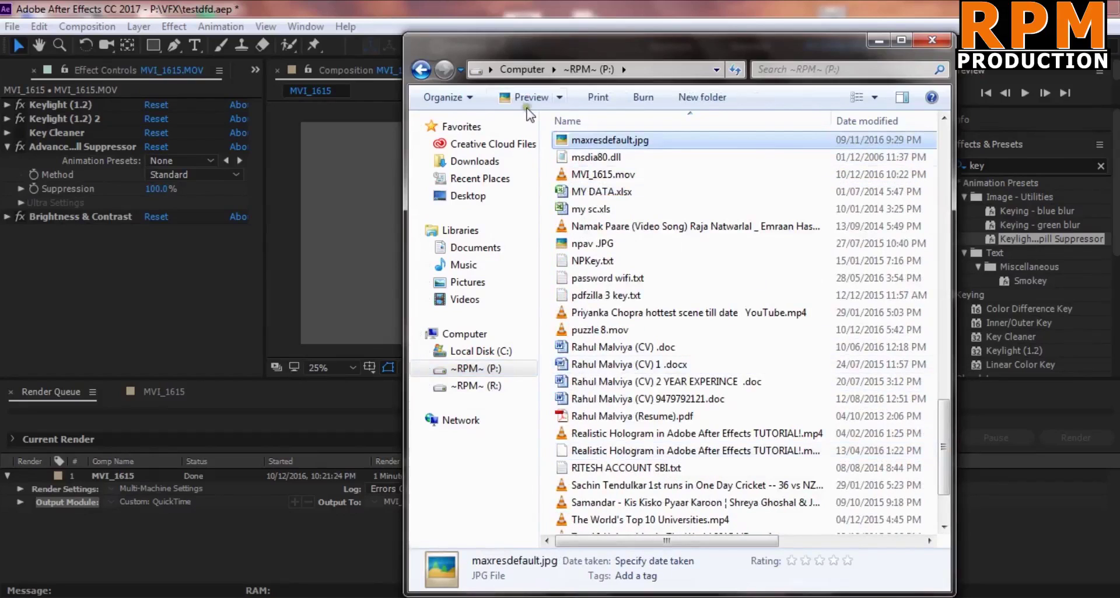
{"action": "left_click", "coordinate": [590, 175]}
{"action": "double_click", "coordinate": [591, 176]}
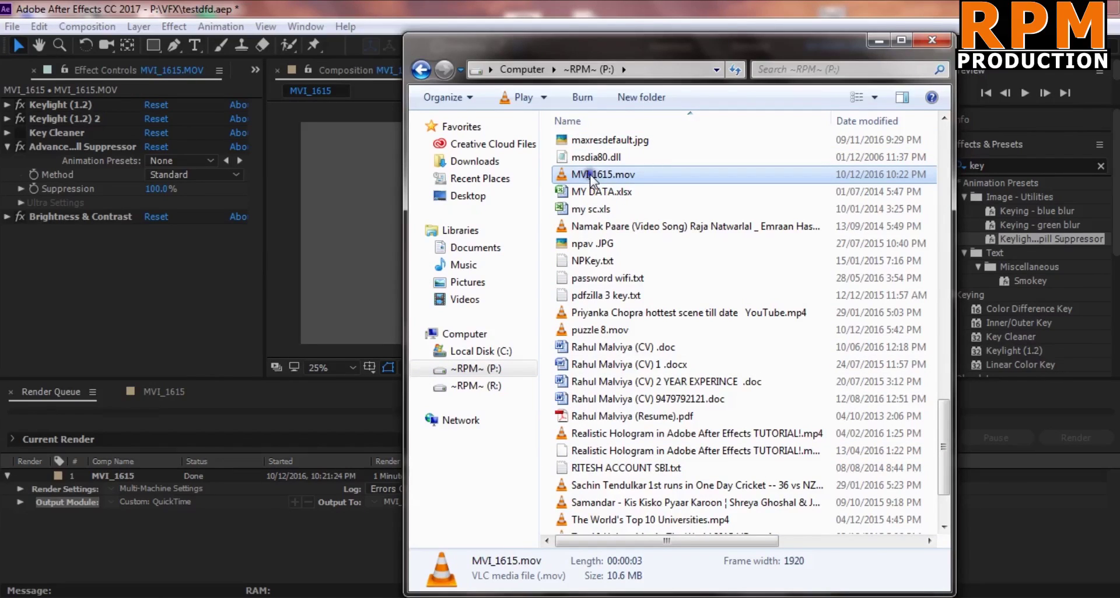